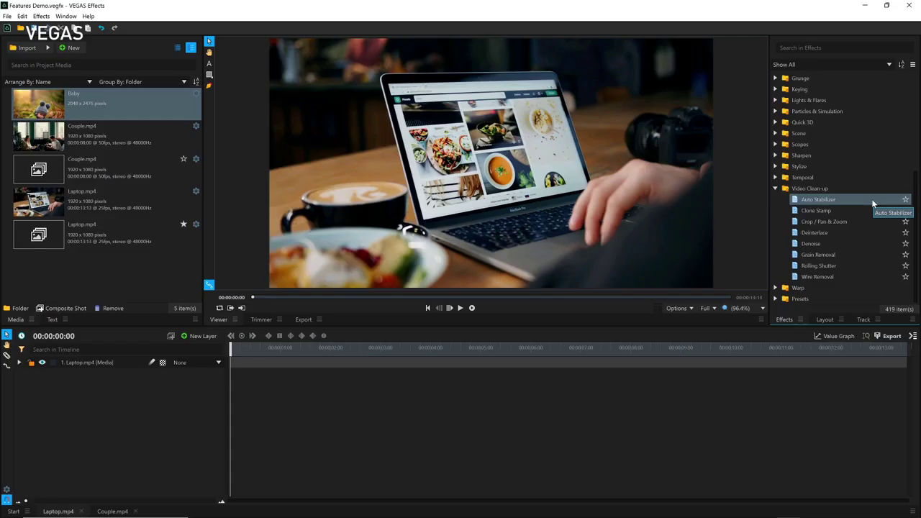
Preview the shaky Laptop.mp4 clip and drop Auto Stabilizer onto its layer
key("space")
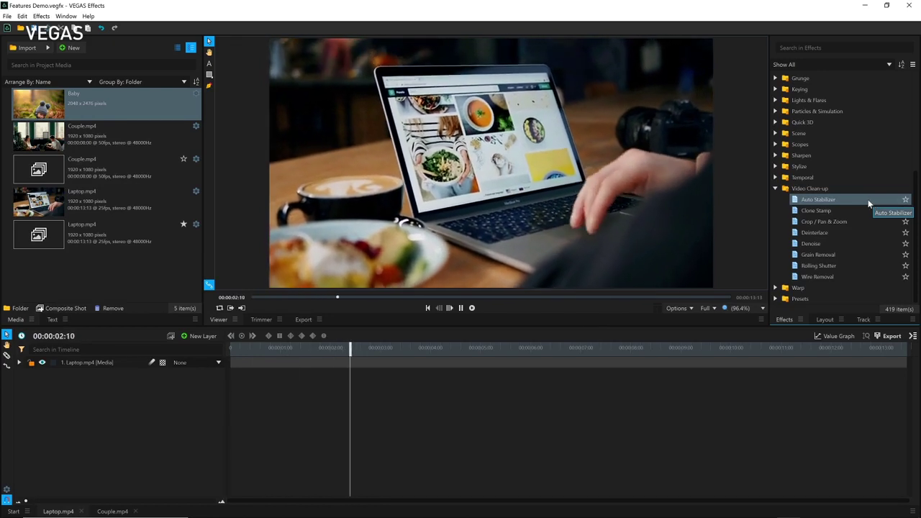
key("space")
left_click_drag(870, 200, 712, 361)
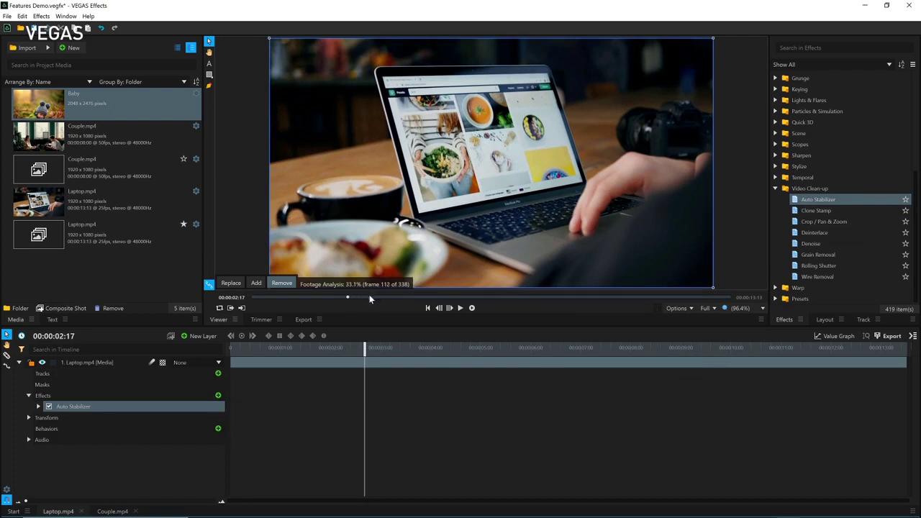
Let the stabilizer analyse the footage, then play the stabilized clip from the start
left_click_drag(365, 351, 217, 350)
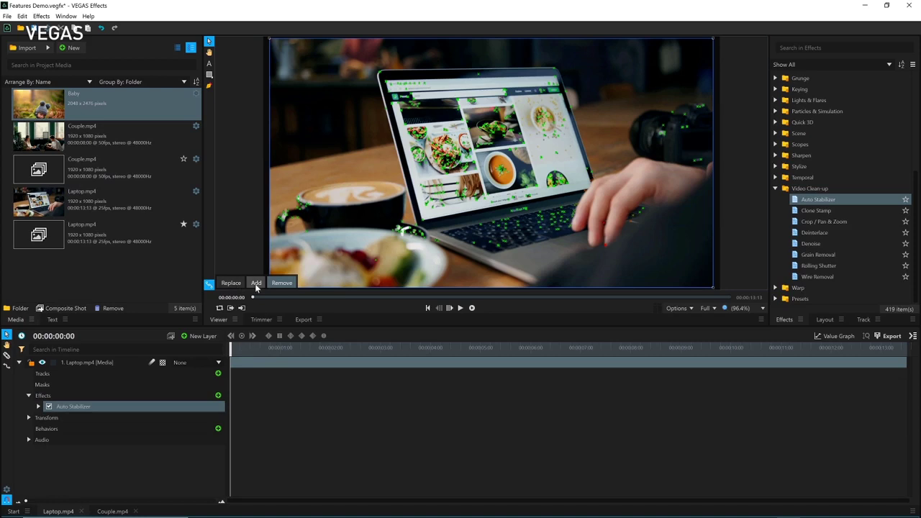
left_click(282, 283)
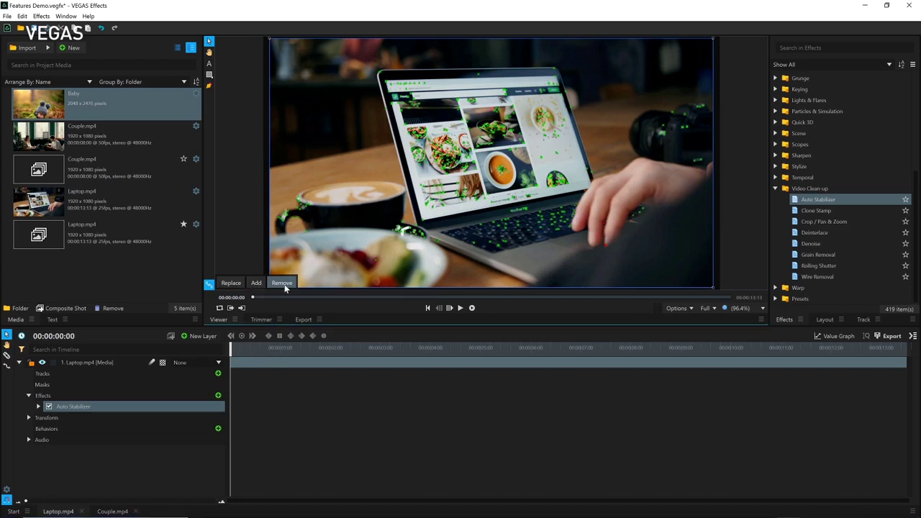
key("space")
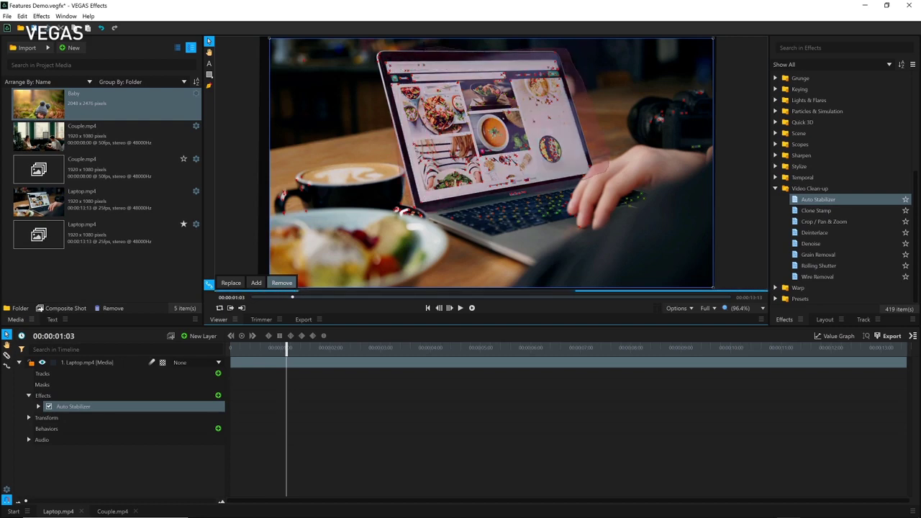
left_click_drag(286, 347, 215, 348)
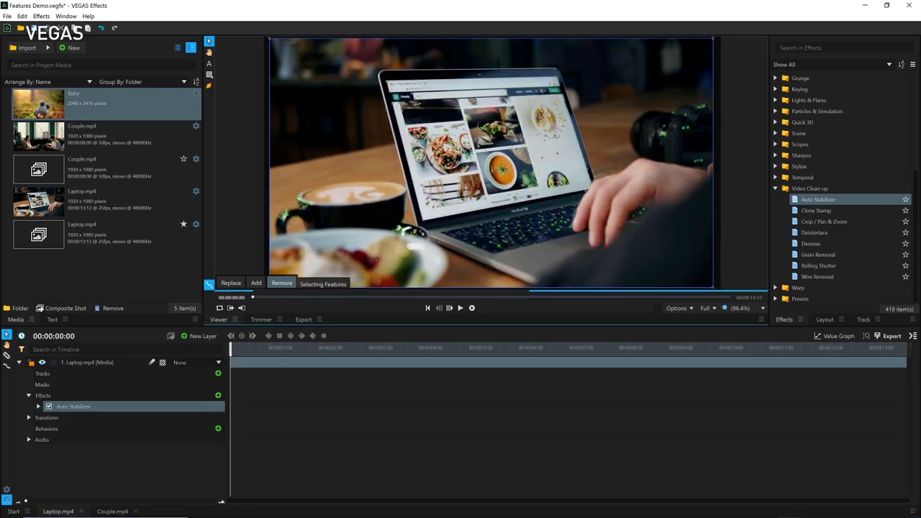
left_click(191, 461)
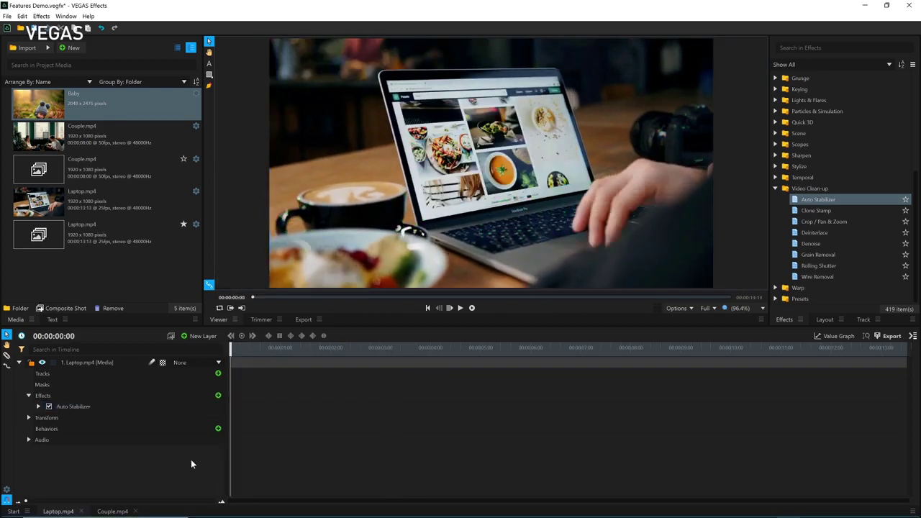
key("space")
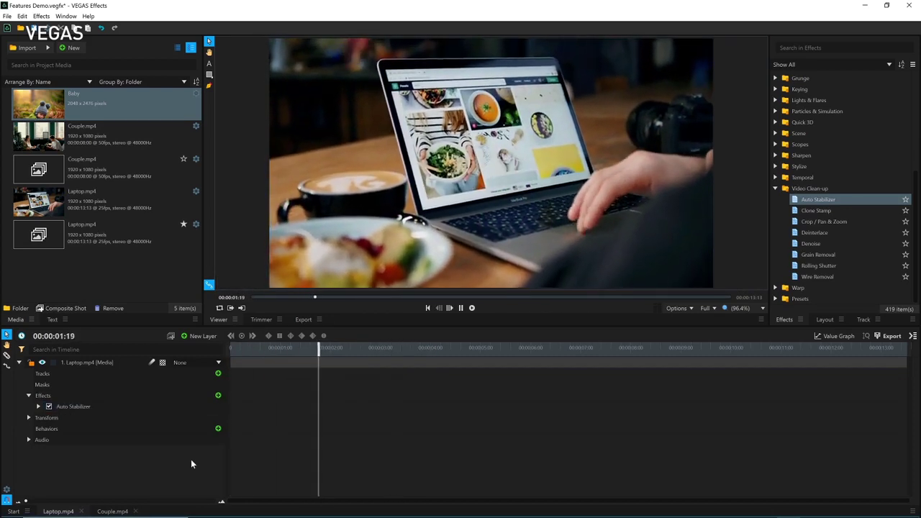
Reduce Auto Stabilizer's Crop Window to 82.7% and preview the tighter crop
left_click(128, 406)
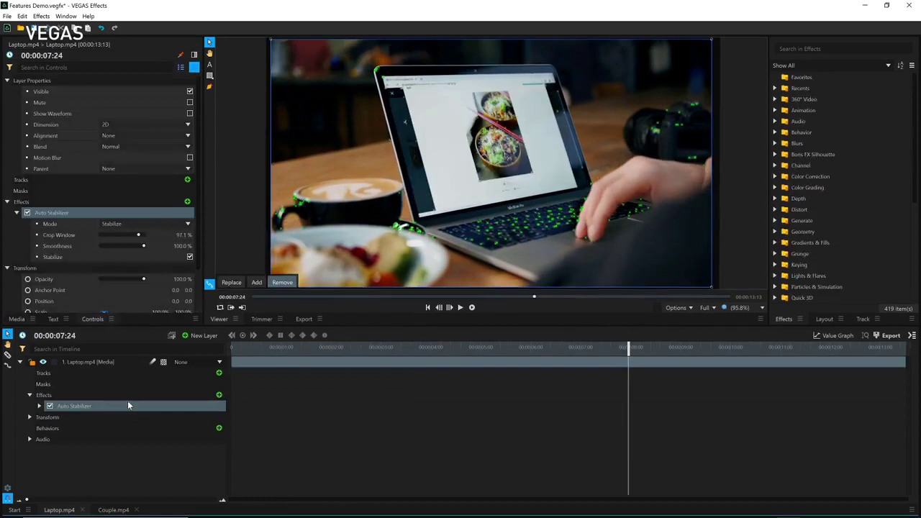
left_click(133, 447)
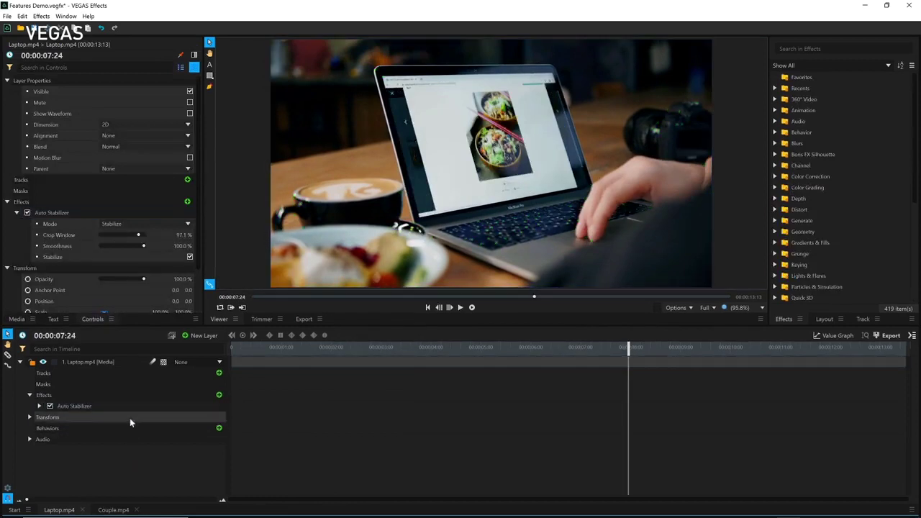
left_click(9, 81)
left_click(7, 179)
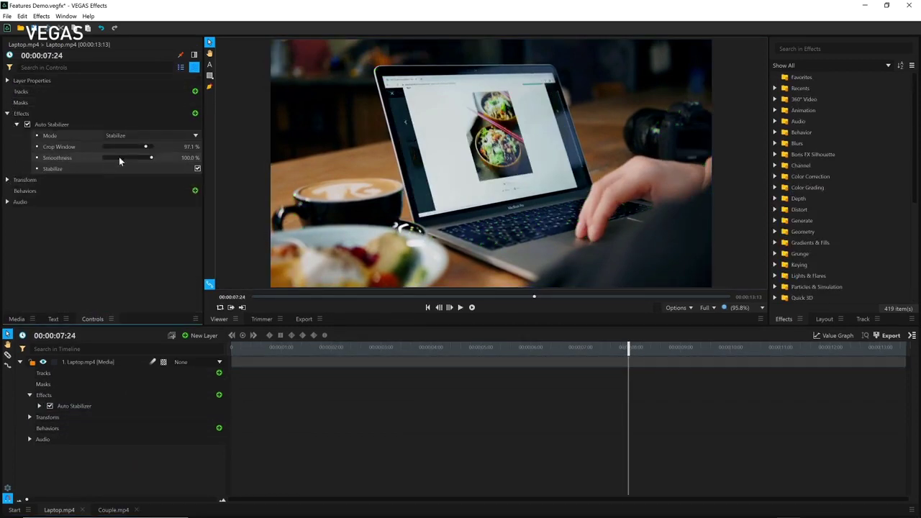
left_click_drag(142, 147, 120, 148)
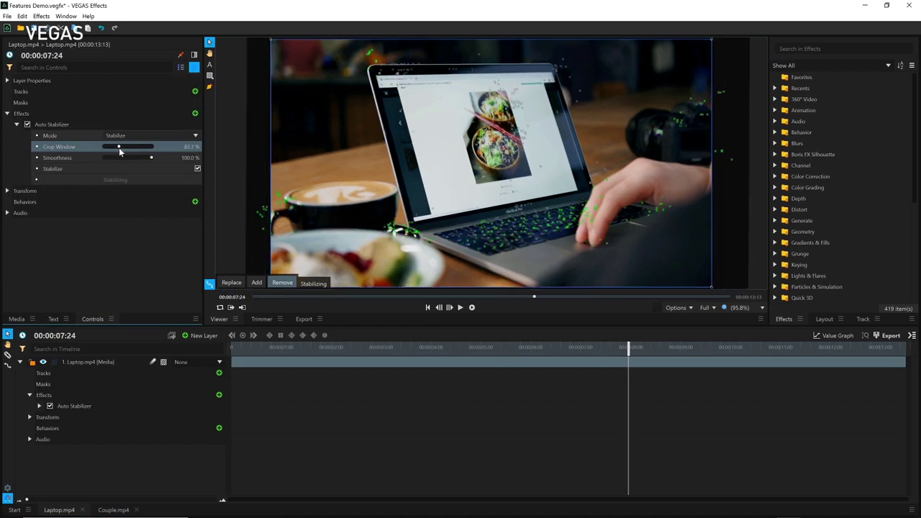
left_click(150, 236)
key("space")
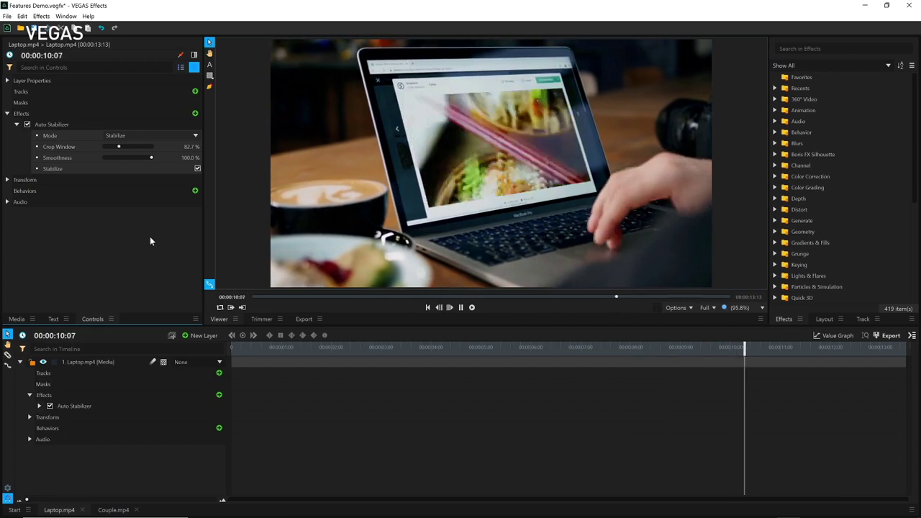
key("space")
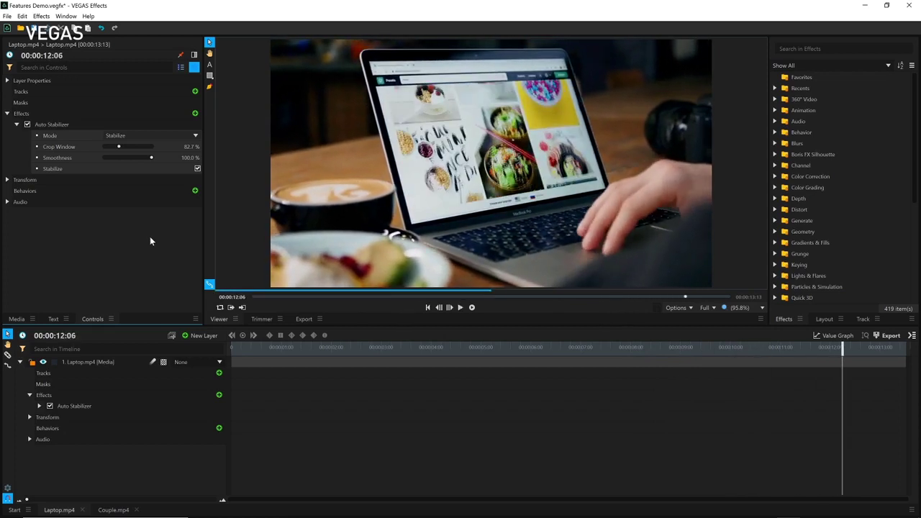
Lower the stabilizer Smoothness to 40% and play the result
left_click_drag(142, 157, 122, 159)
left_click(389, 296)
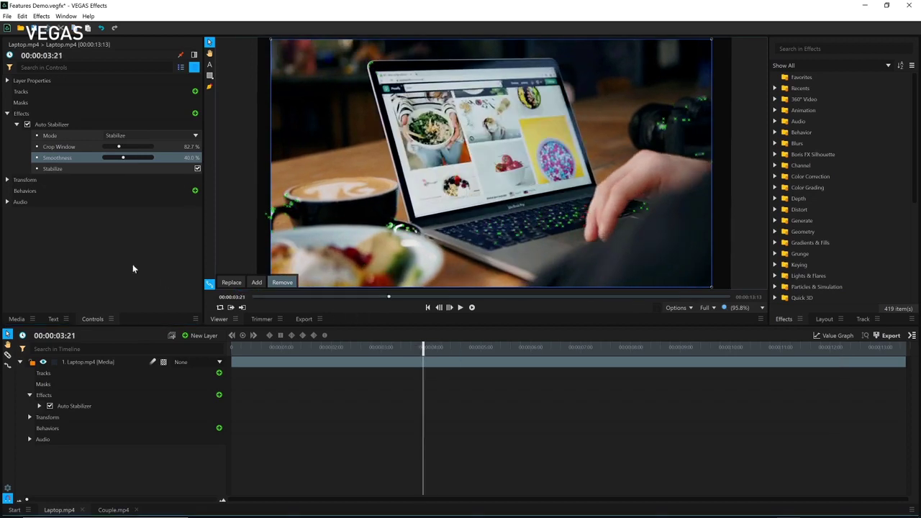
left_click(133, 269)
key("space")
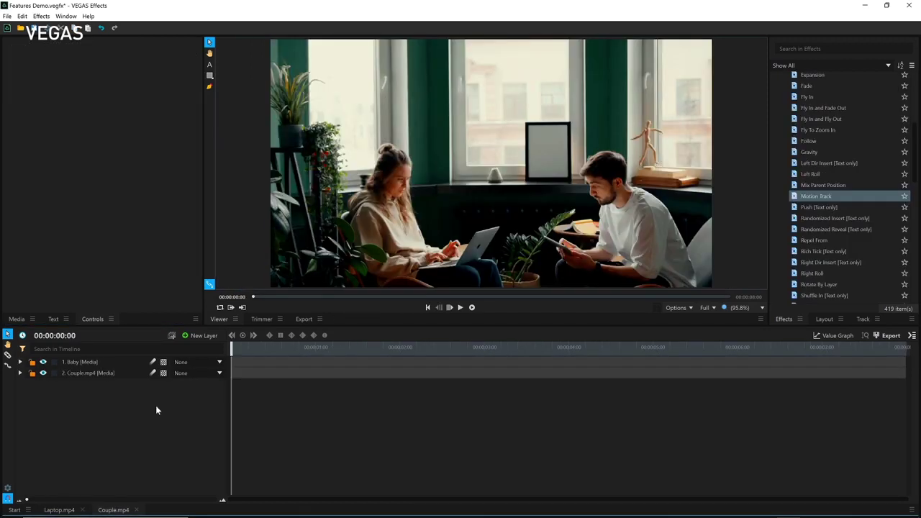
Play through the Couple.mp4 composition from the start to review the footage
key("space")
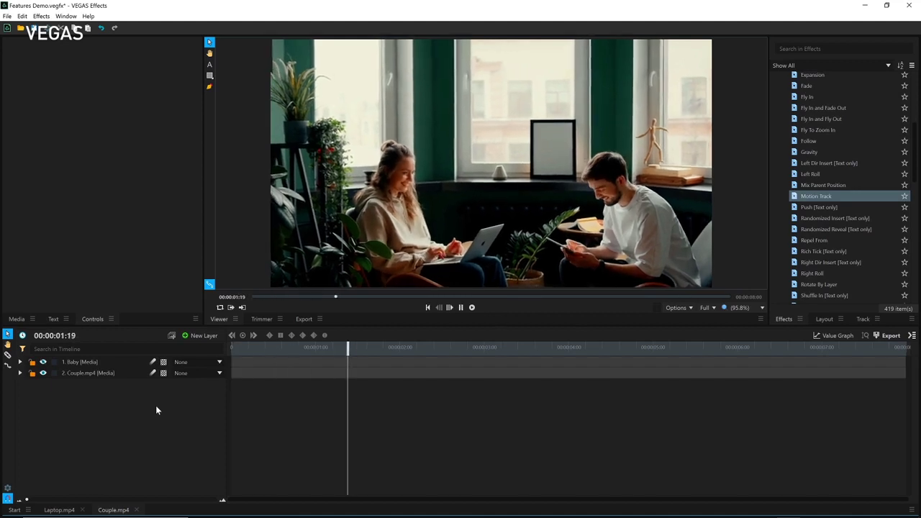
key("space")
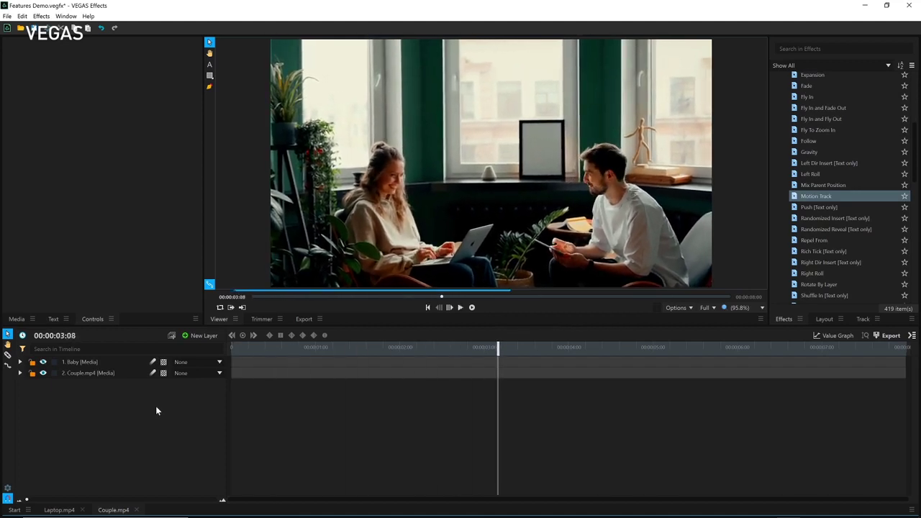
left_click(261, 347)
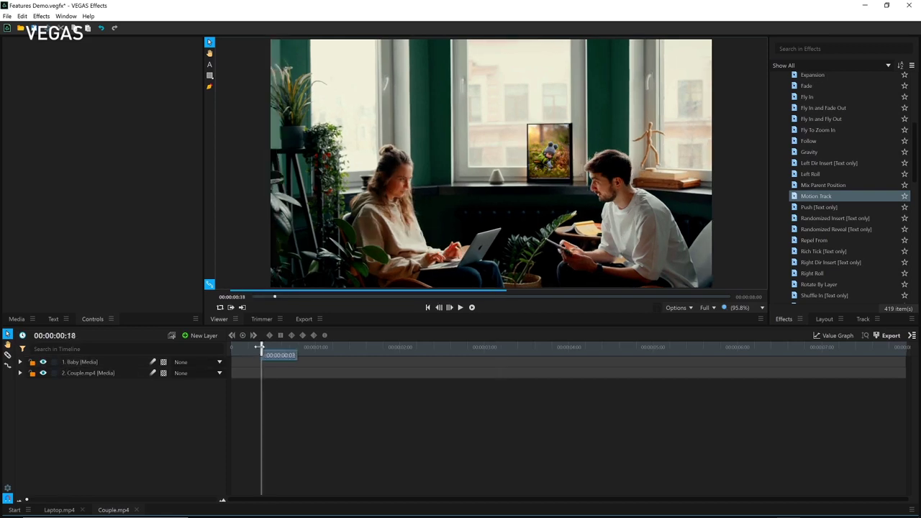
key("space")
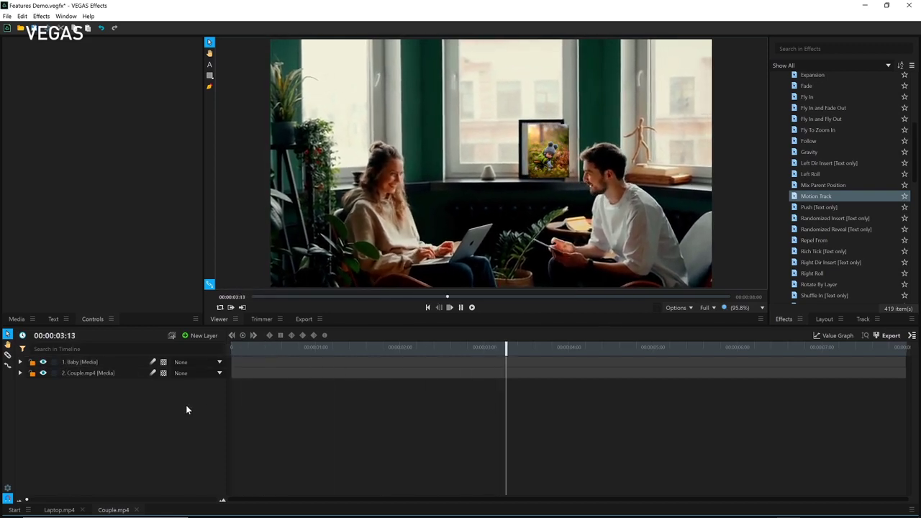
left_click(274, 360)
key("space")
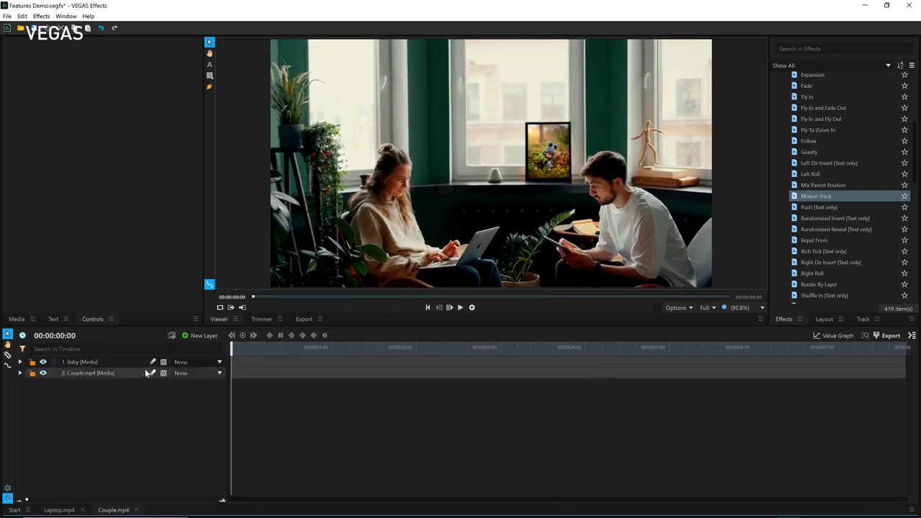
Add Motion Track to the Baby layer, tracking the window area in Couple.mp4, and play it back
left_click(126, 364)
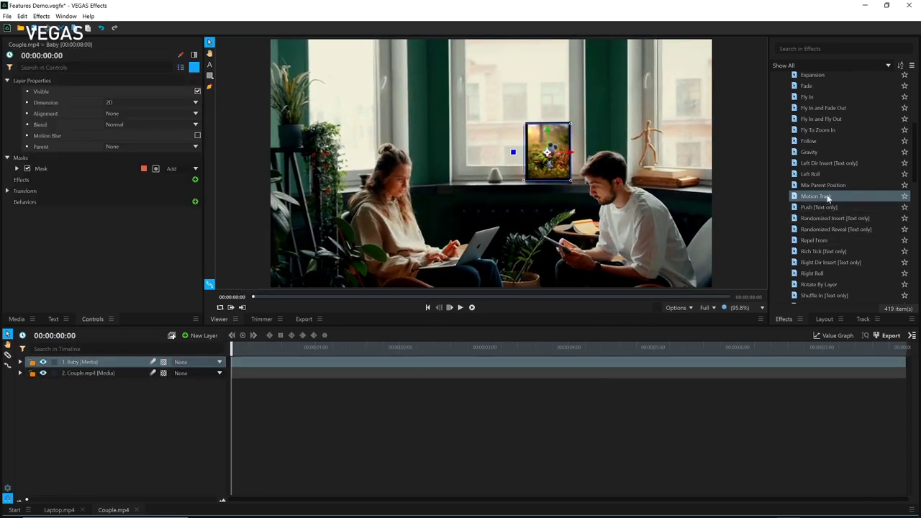
left_click_drag(814, 195, 127, 367)
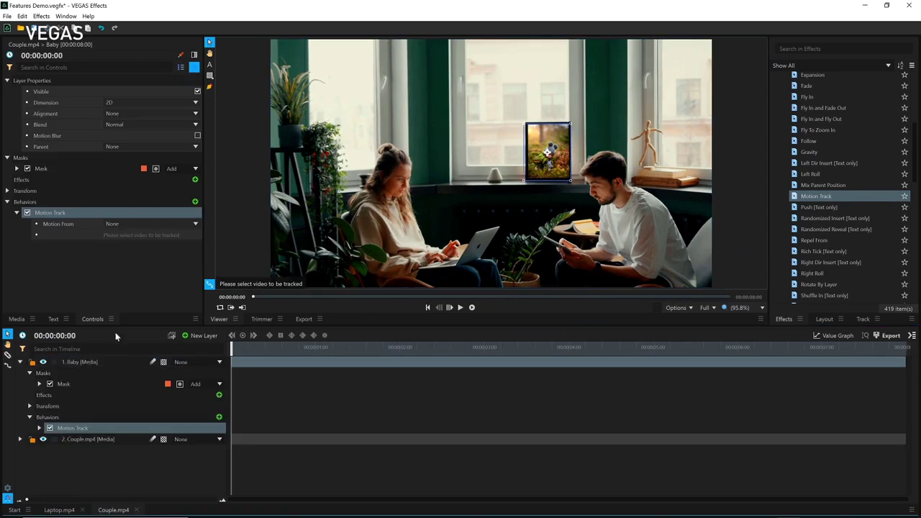
left_click(113, 226)
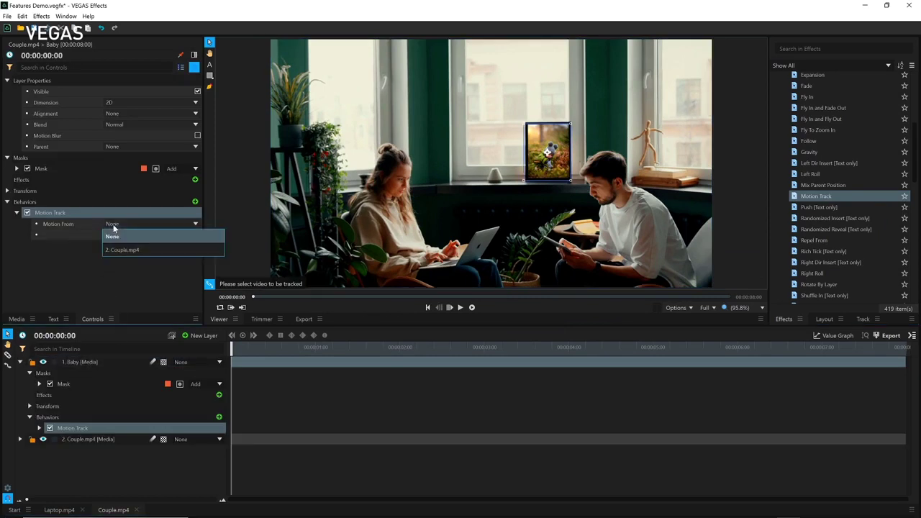
left_click(163, 250)
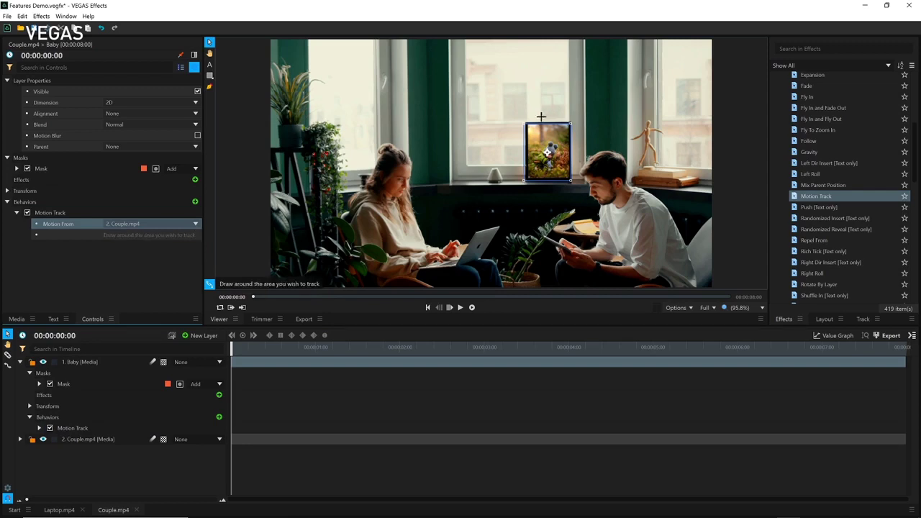
left_click_drag(541, 116, 520, 126)
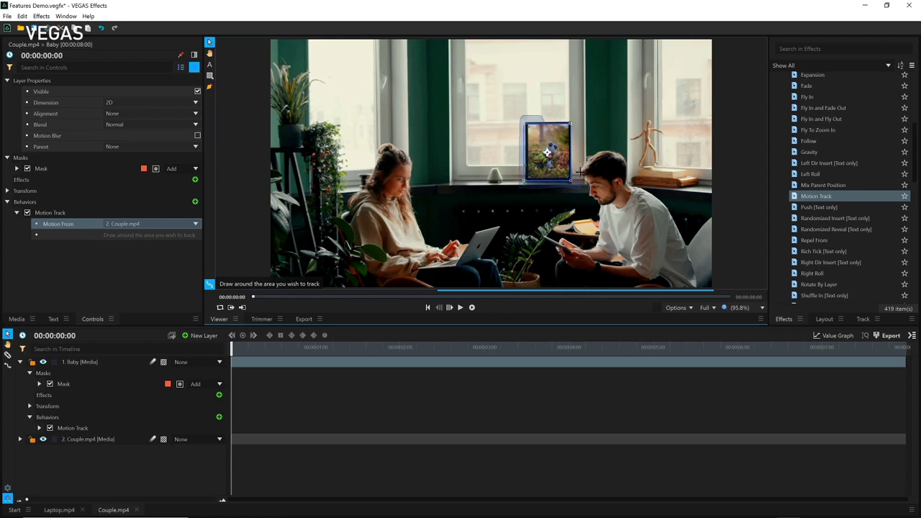
left_click_drag(575, 114, 562, 116)
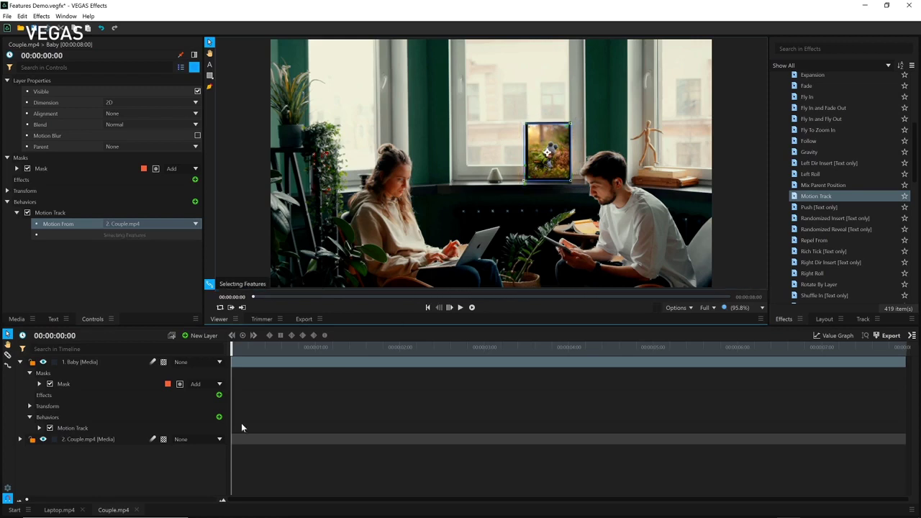
key("space")
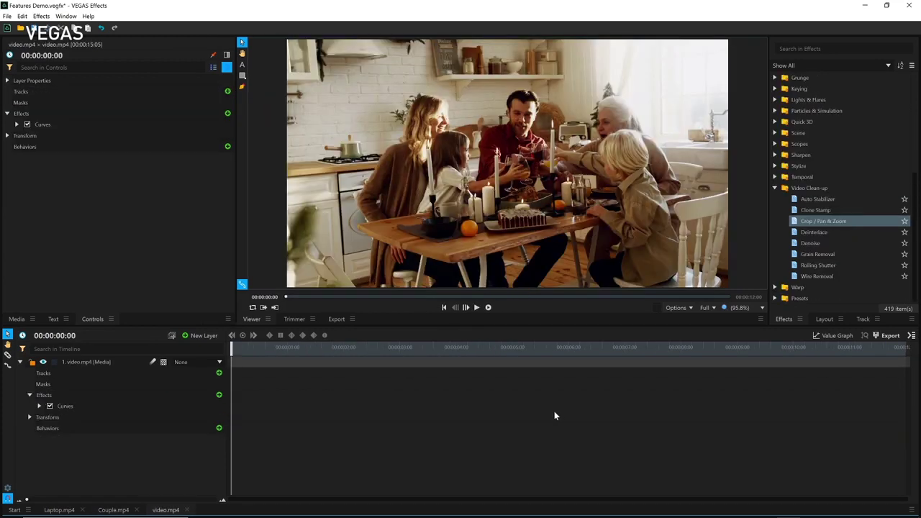
Play the dinner clip, zoom to 300% and pan across it, then scale the view to fit
key("space")
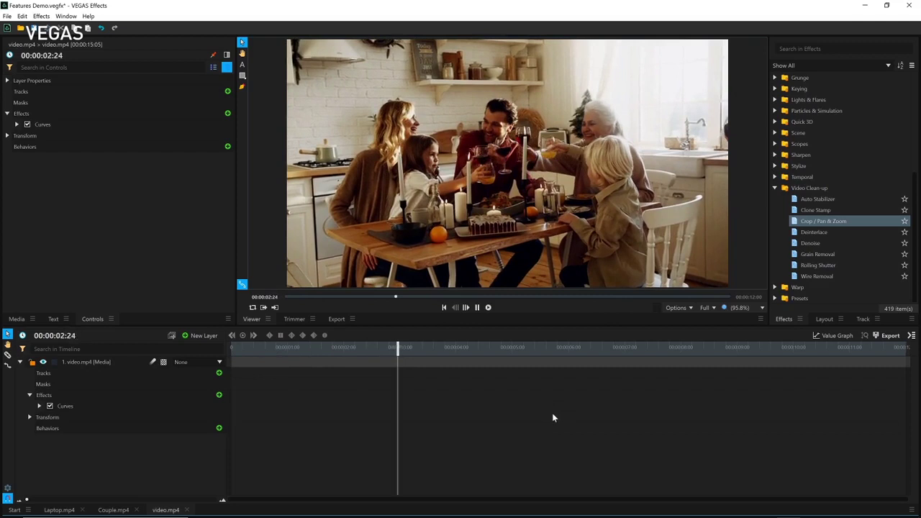
key("space")
left_click_drag(447, 347, 388, 348)
scroll(705, 149, "up", 5)
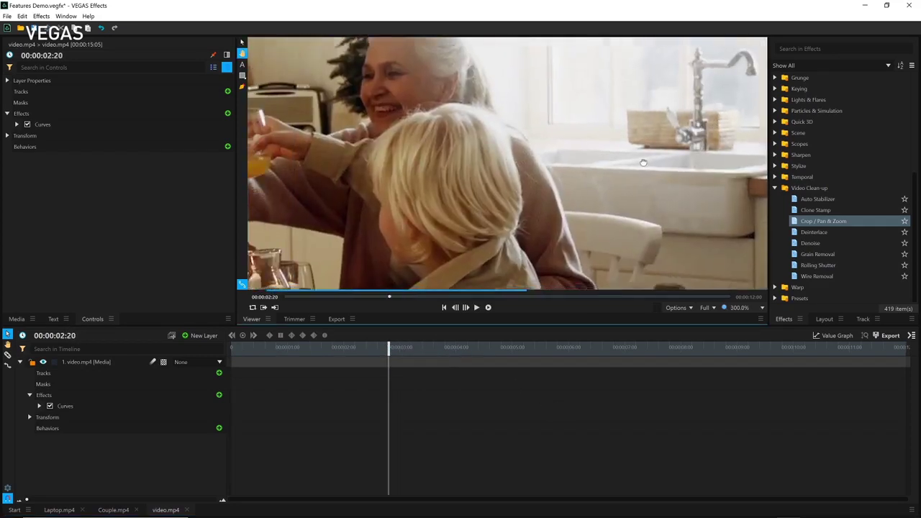
left_click_drag(645, 201, 485, 202)
key("space")
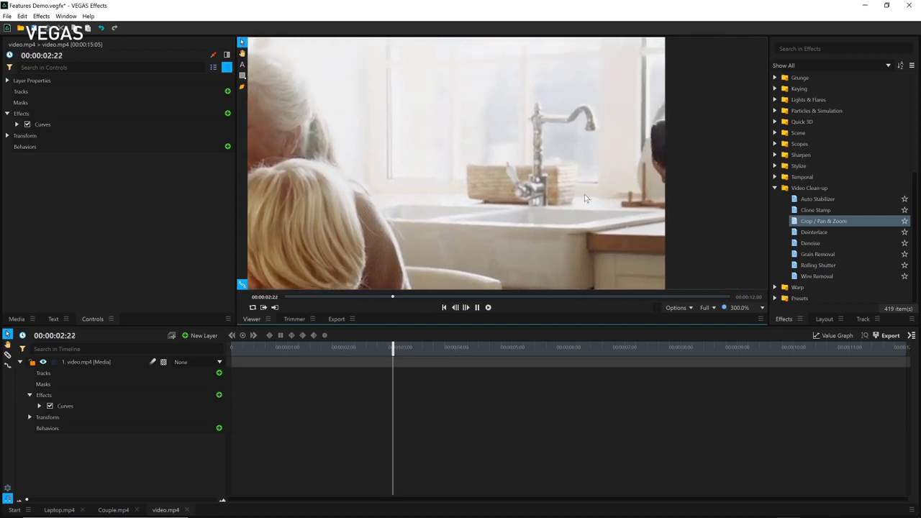
key("space")
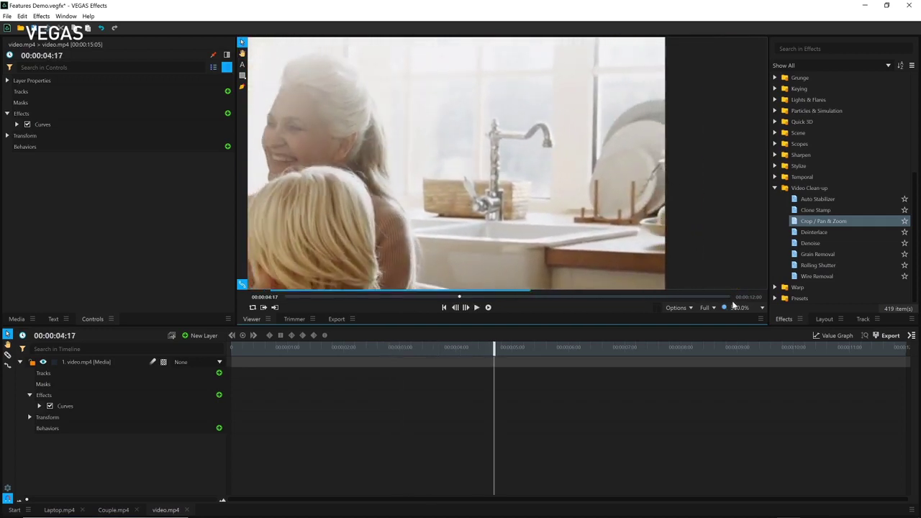
left_click(740, 308)
left_click(749, 468)
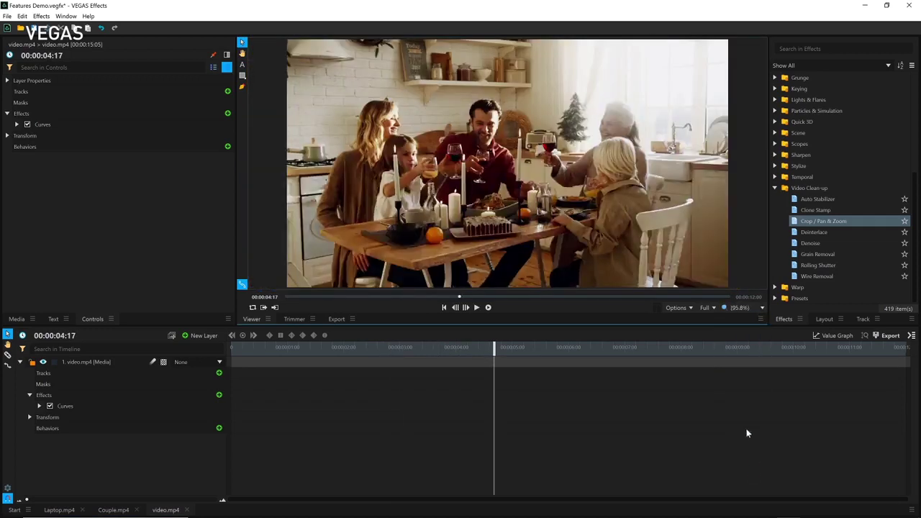
Apply Crop / Pan & Zoom and tighten the crop around the family with Timeline aspect ratio
left_click_drag(820, 221, 645, 231)
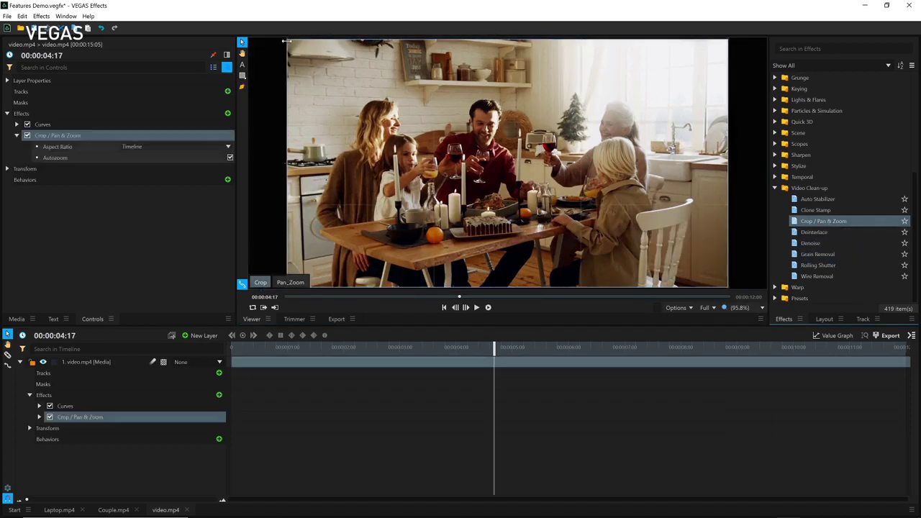
left_click_drag(286, 40, 320, 68)
left_click_drag(448, 153, 656, 174)
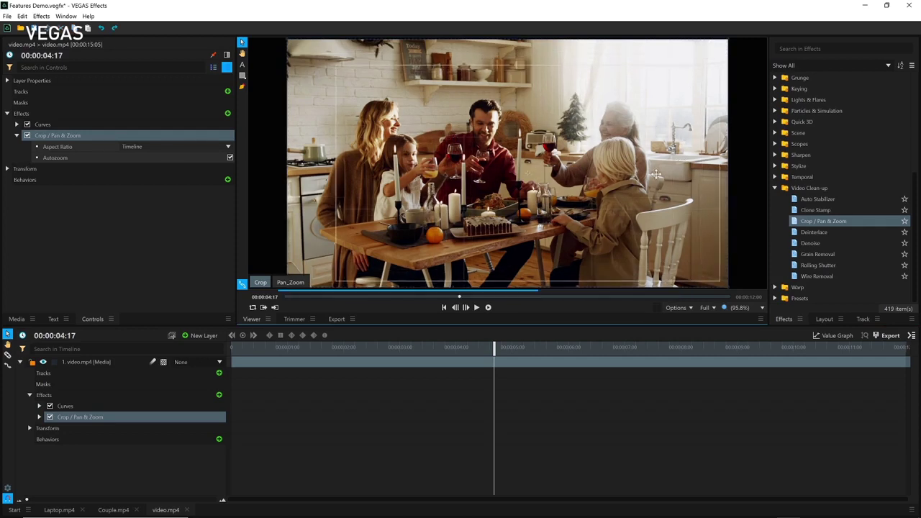
left_click(171, 147)
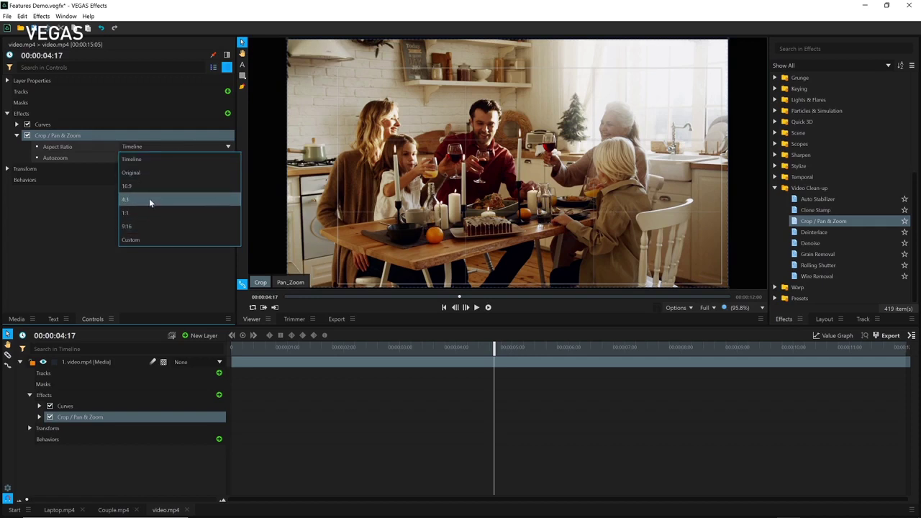
left_click(146, 149)
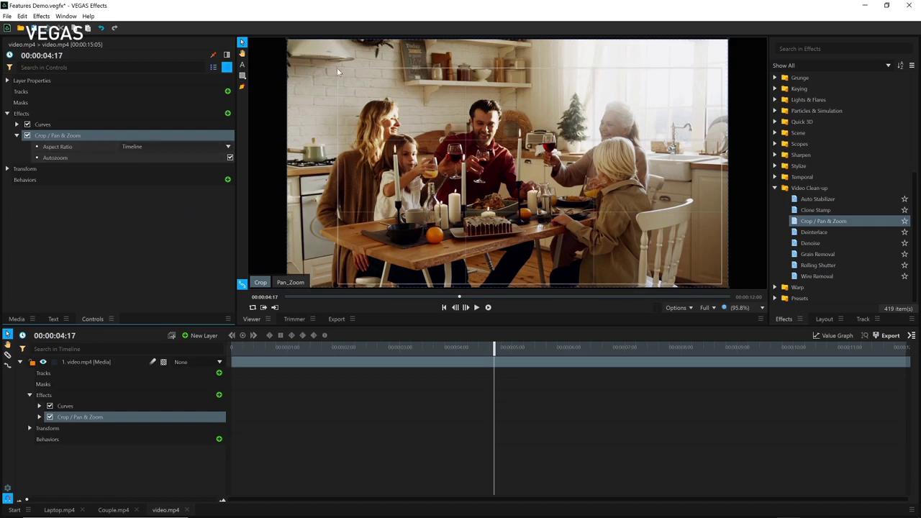
left_click_drag(337, 68, 291, 54)
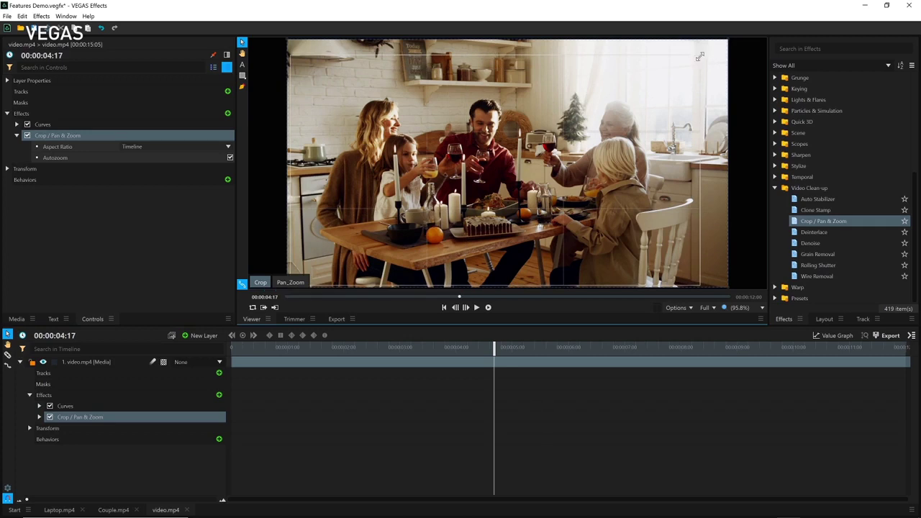
left_click_drag(698, 57, 640, 118)
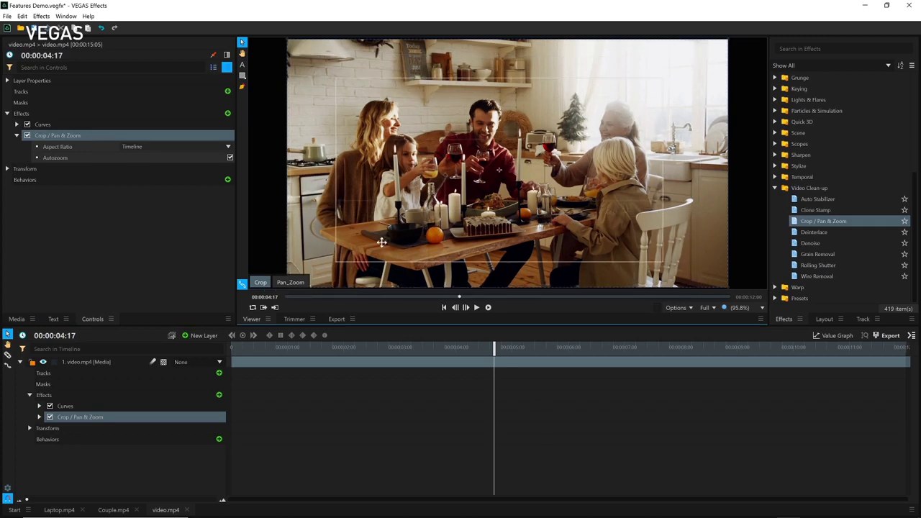
left_click(193, 250)
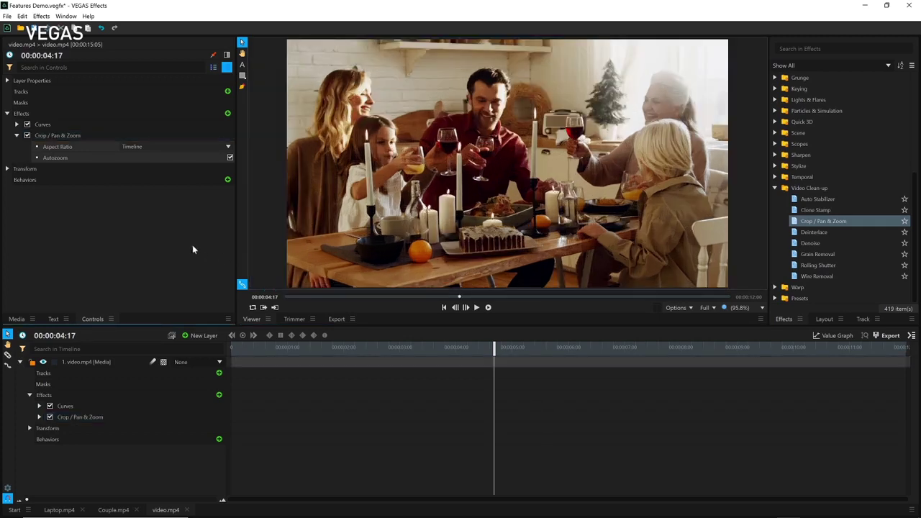
Toggle Autozoom off and back on so the crop fills the frame, then scrub to review
left_click(184, 136)
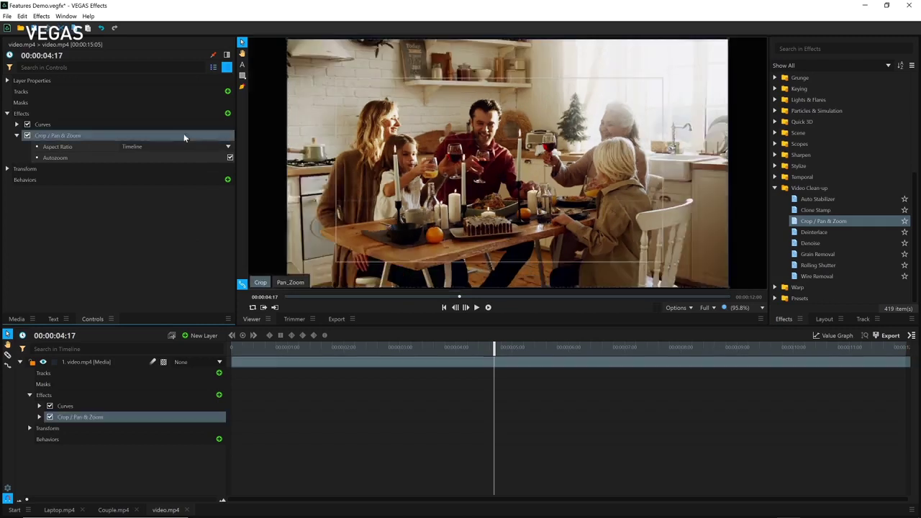
left_click(231, 158)
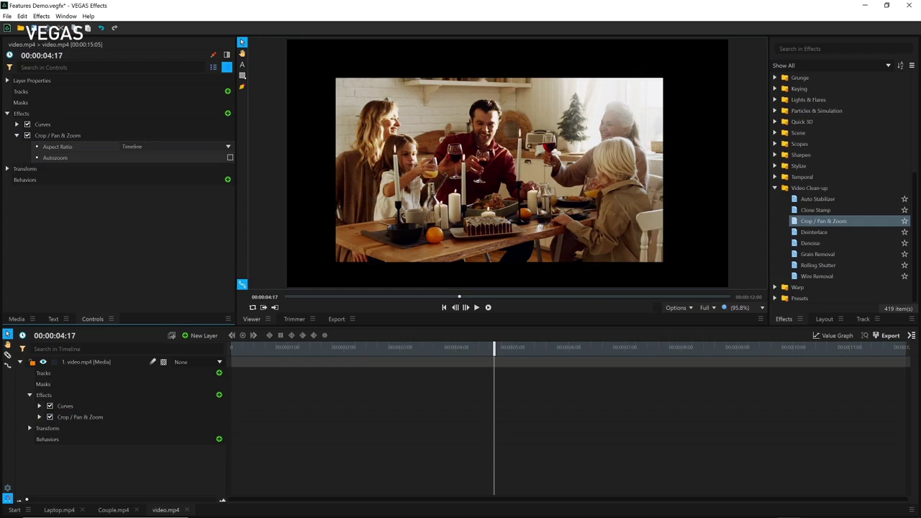
left_click(120, 361)
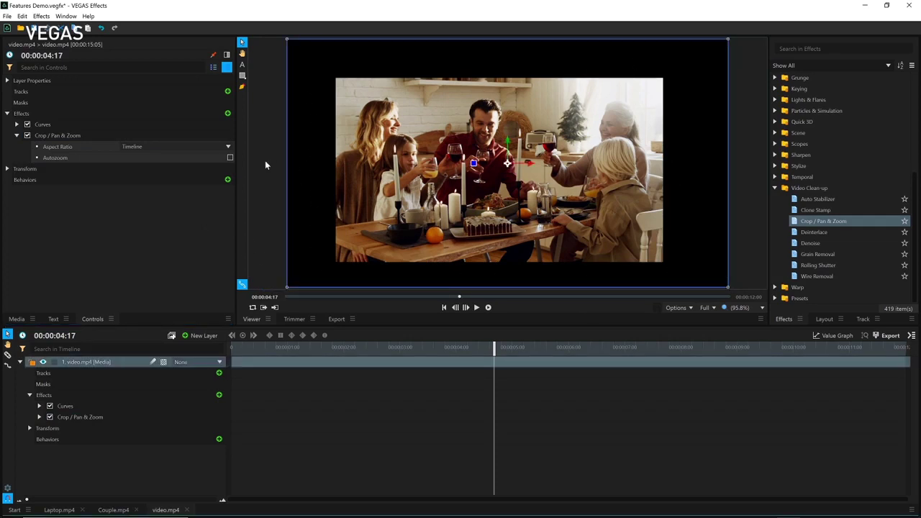
left_click(230, 158)
left_click(123, 361)
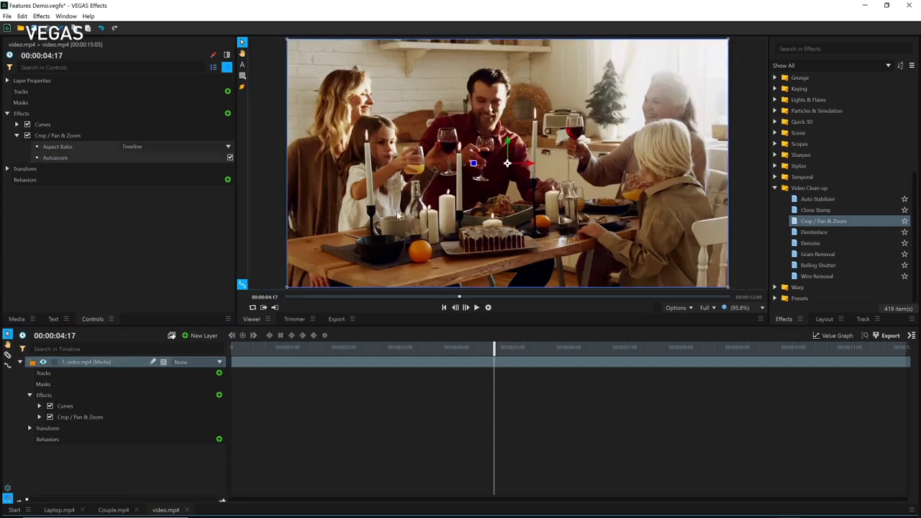
left_click_drag(494, 360, 471, 360)
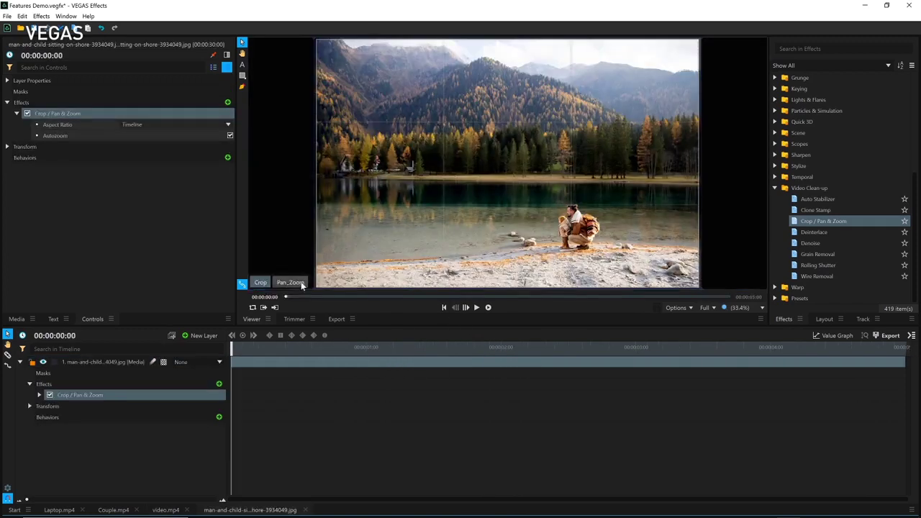
Frame the start on the man and child, the end on the mountains, and play the animation
left_click(301, 283)
left_click_drag(408, 124, 583, 191)
left_click_drag(561, 232, 572, 229)
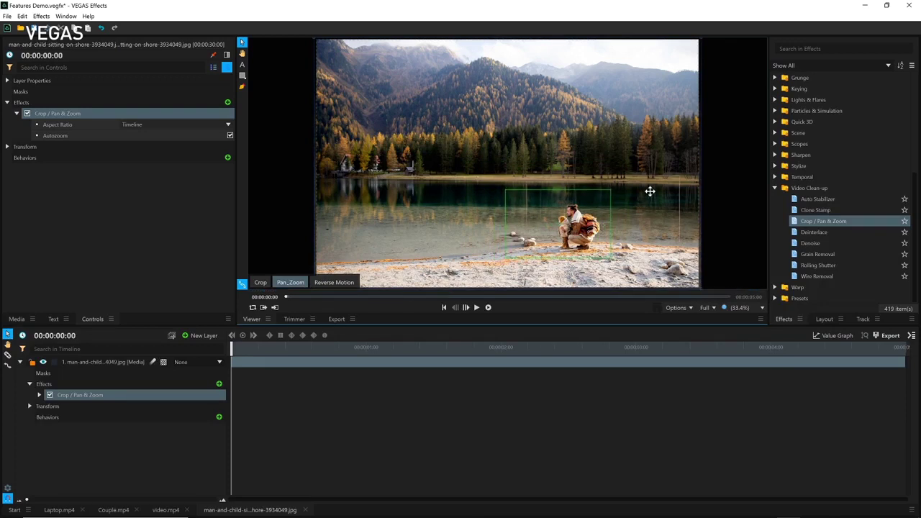
key("End")
left_click_drag(654, 227, 438, 88)
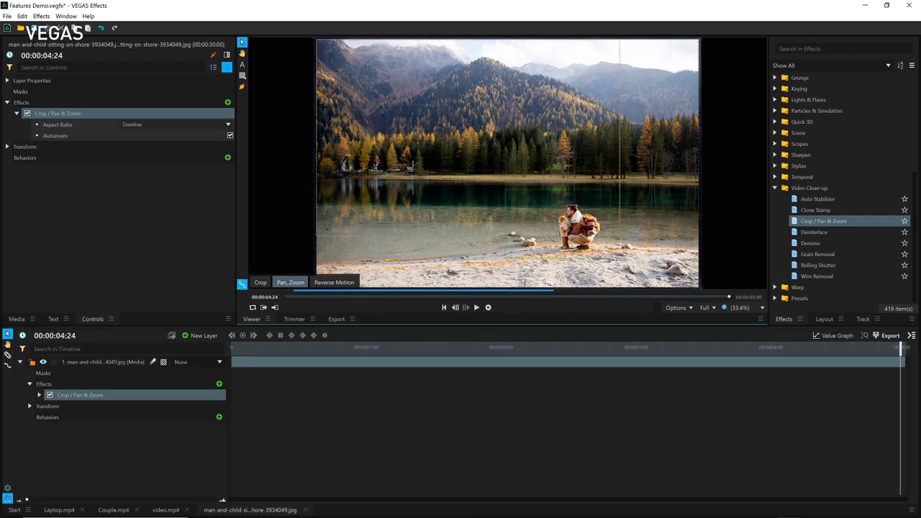
left_click(175, 452)
left_click_drag(282, 347, 230, 348)
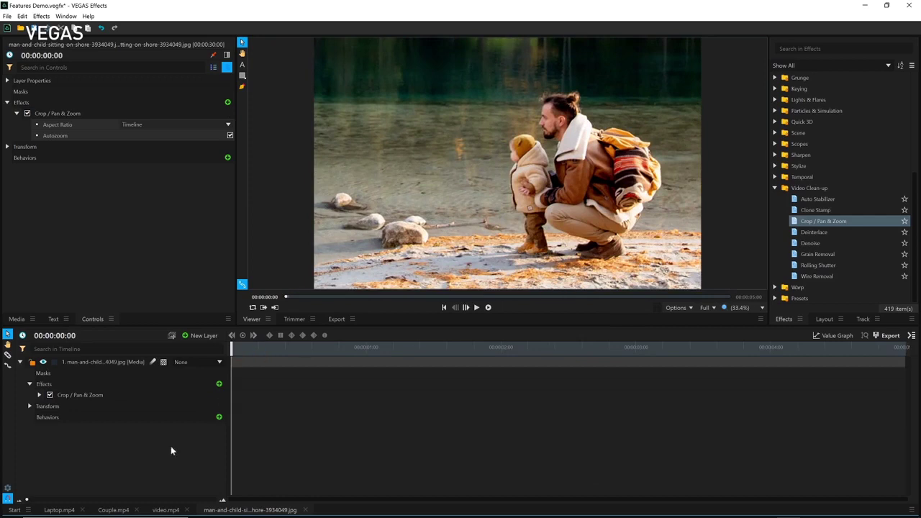
key("space")
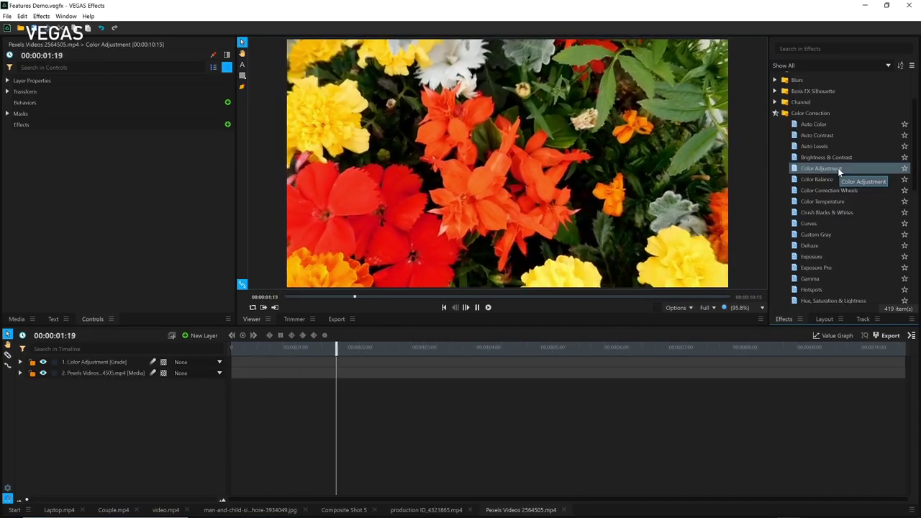
Stop the flowers clip at its start and apply Color Adjustment to it
key("space")
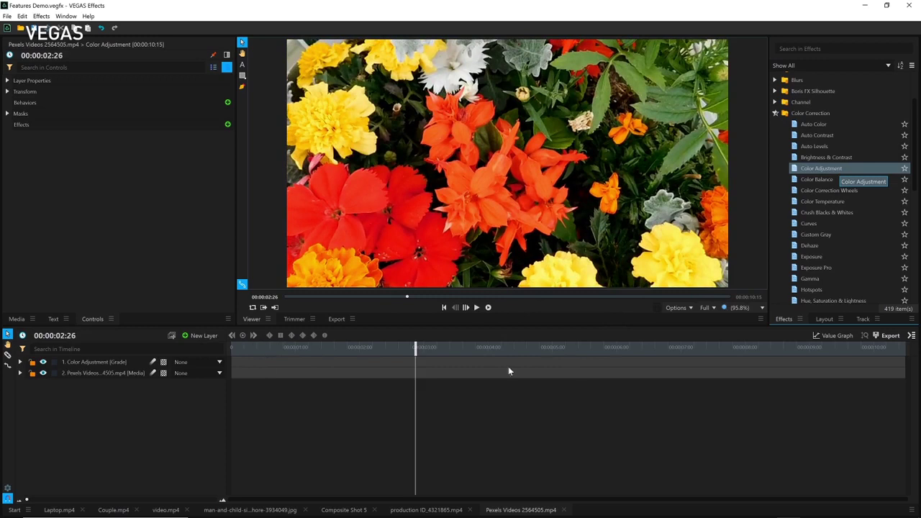
left_click(444, 308)
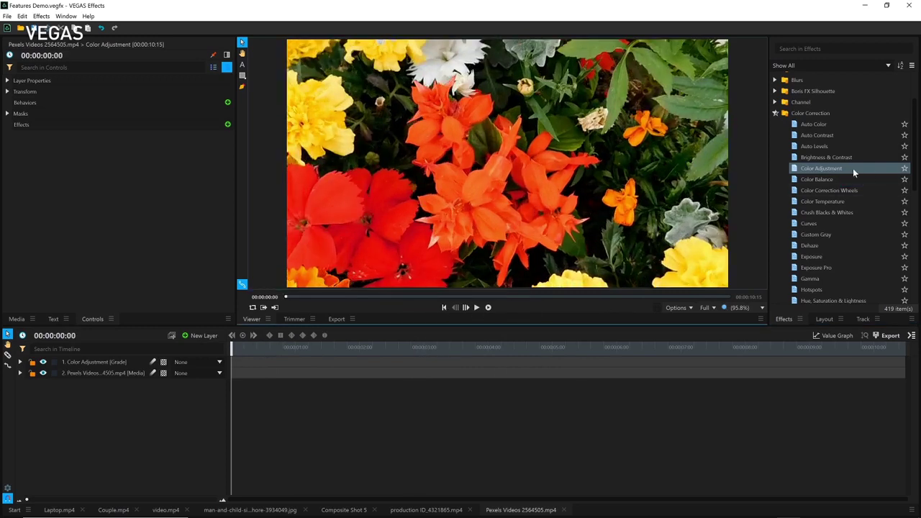
left_click_drag(864, 189, 608, 205)
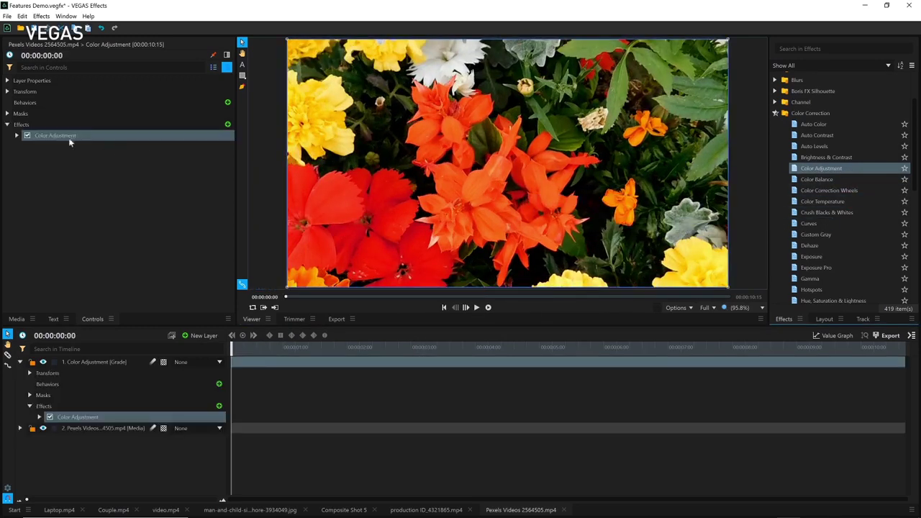
Eyedrop the orange flowers and tune the colour range and Softness using the matte view
left_click(16, 136)
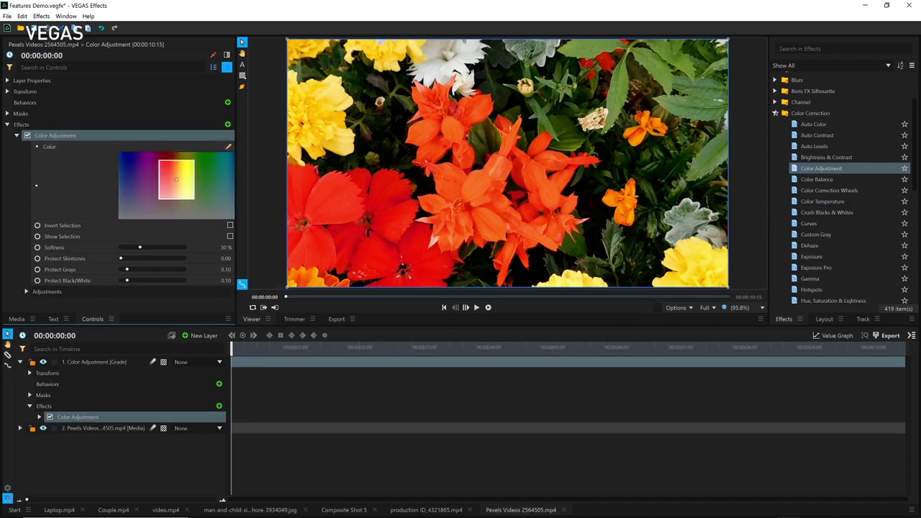
left_click(216, 147)
left_click(227, 147)
left_click(550, 132)
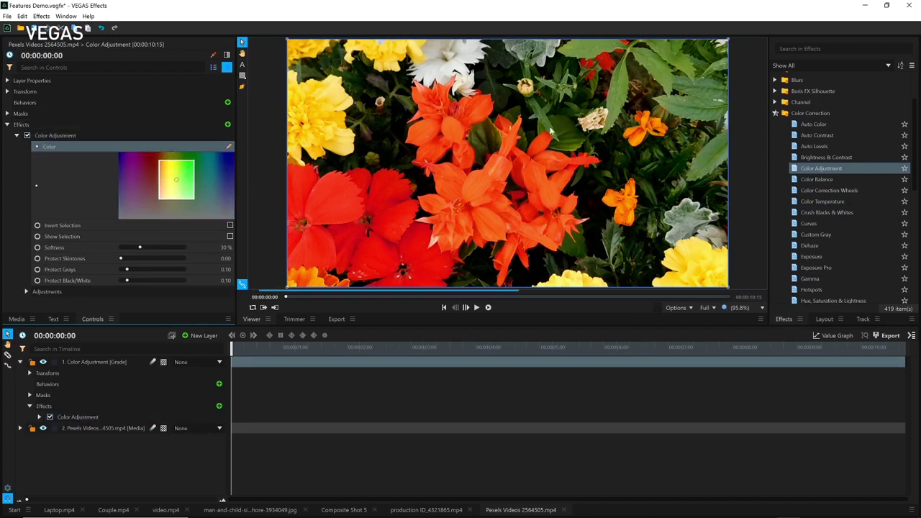
left_click(229, 236)
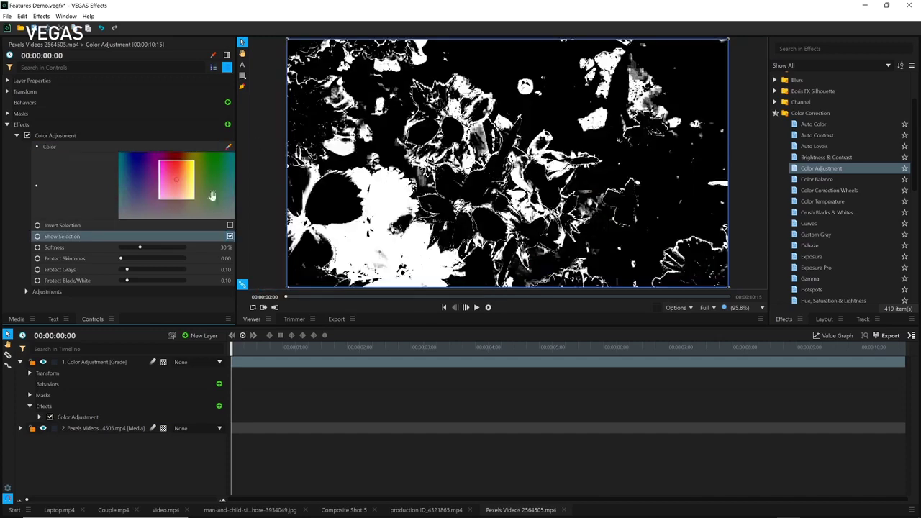
left_click_drag(179, 161, 180, 152)
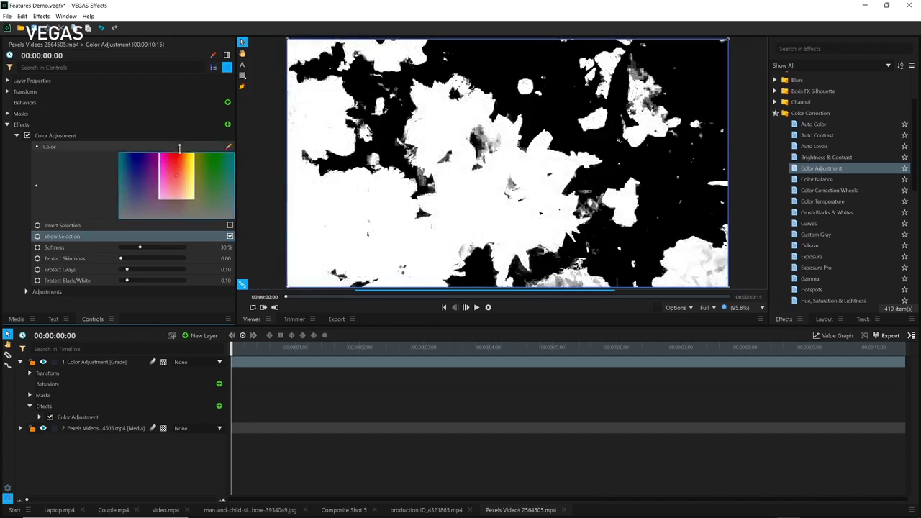
mouse_move(141, 247)
left_mouse_down()
mouse_move(220, 247)
mouse_move(123, 247)
mouse_move(171, 247)
mouse_move(130, 247)
mouse_move(141, 247)
left_mouse_up()
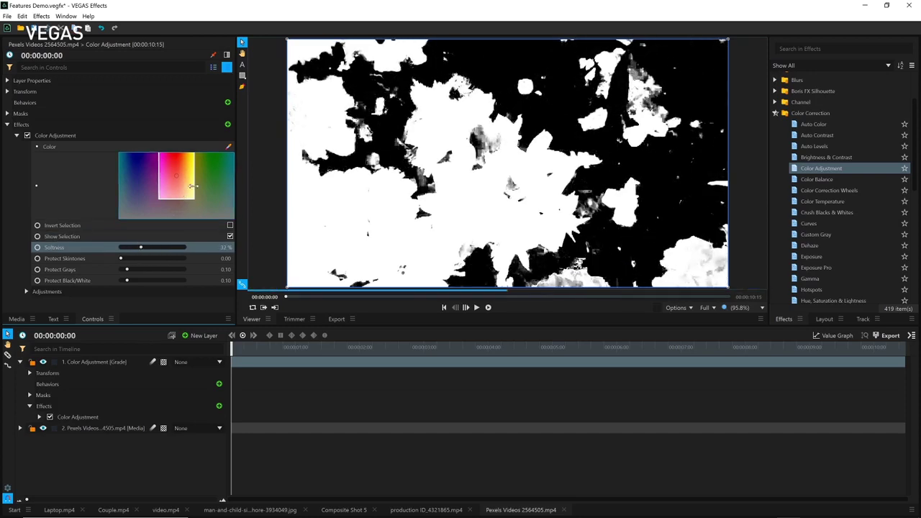
left_click_drag(193, 186, 185, 187)
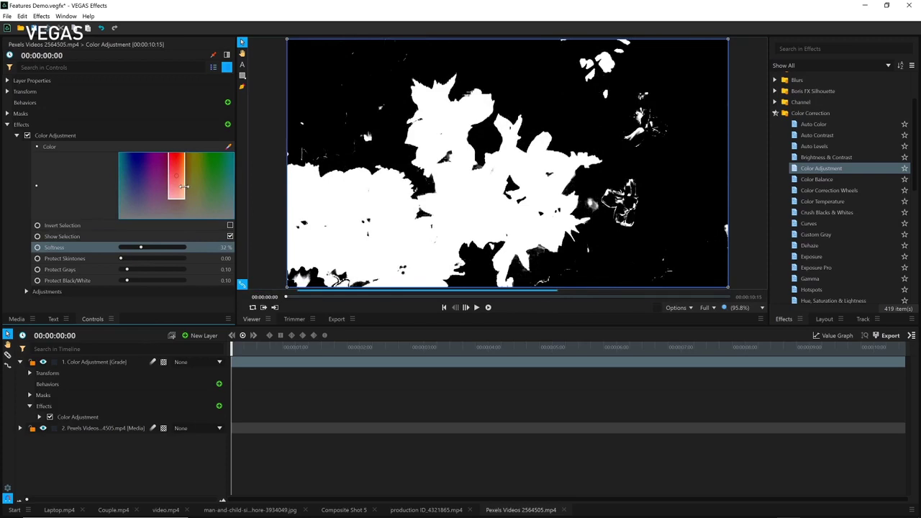
left_click(230, 238)
Set Adjustment Mode to Hue Replace with Strength 75 and Hue 248.6
left_click(26, 292)
scroll(46, 297, "down", 1)
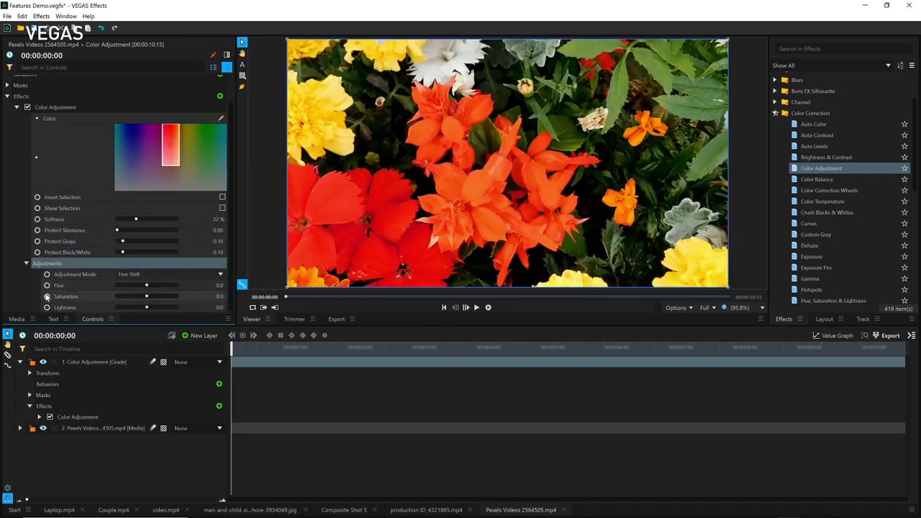
left_click(160, 274)
left_click(160, 300)
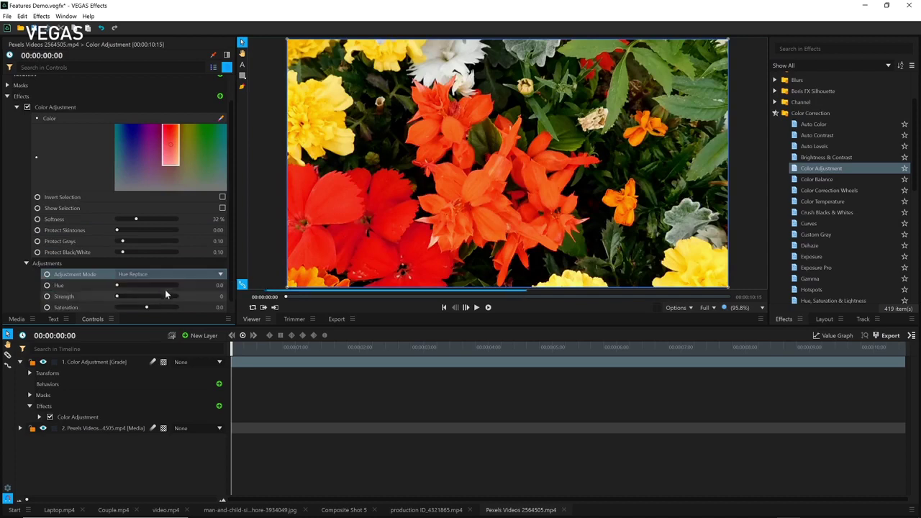
left_click_drag(136, 285, 182, 285)
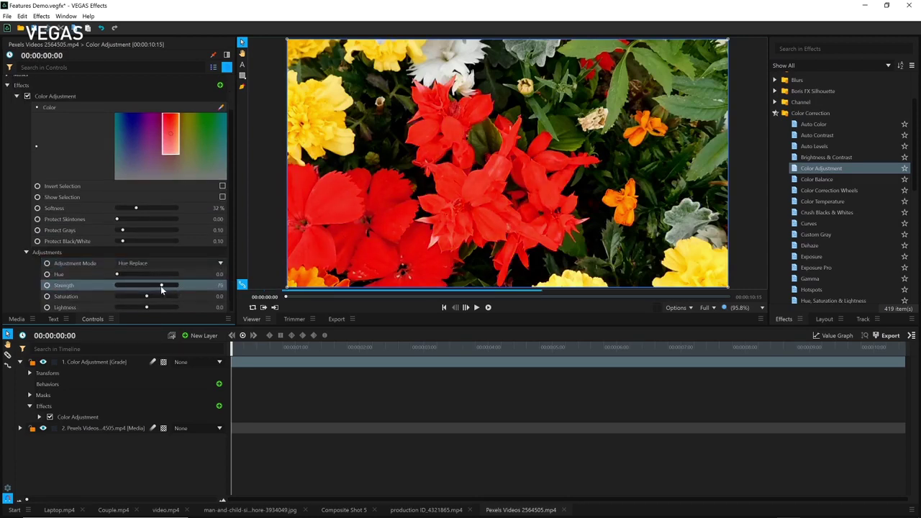
left_click_drag(118, 275, 159, 277)
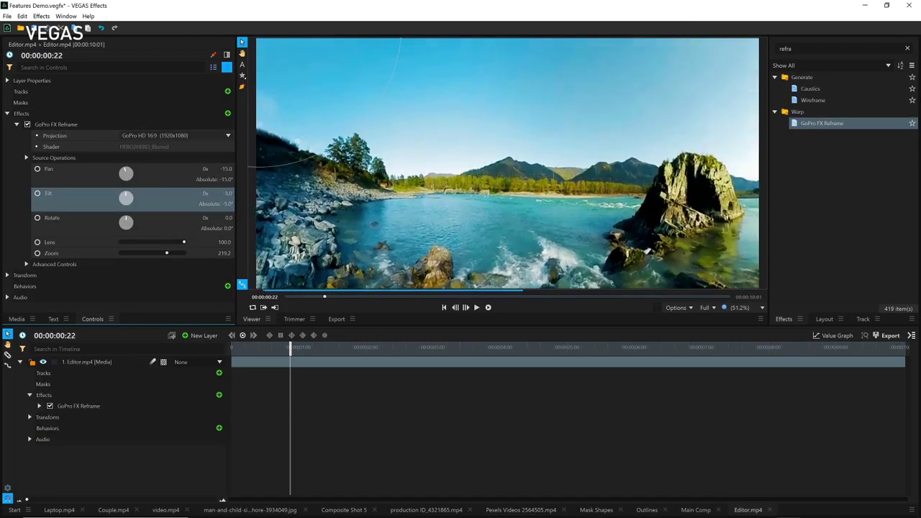
Reframe the 360 clip to Pan 24.0°, Tilt -2.0°, Zoom 165.4 with adjusted rotation and lens
left_click_drag(226, 193, 225, 135)
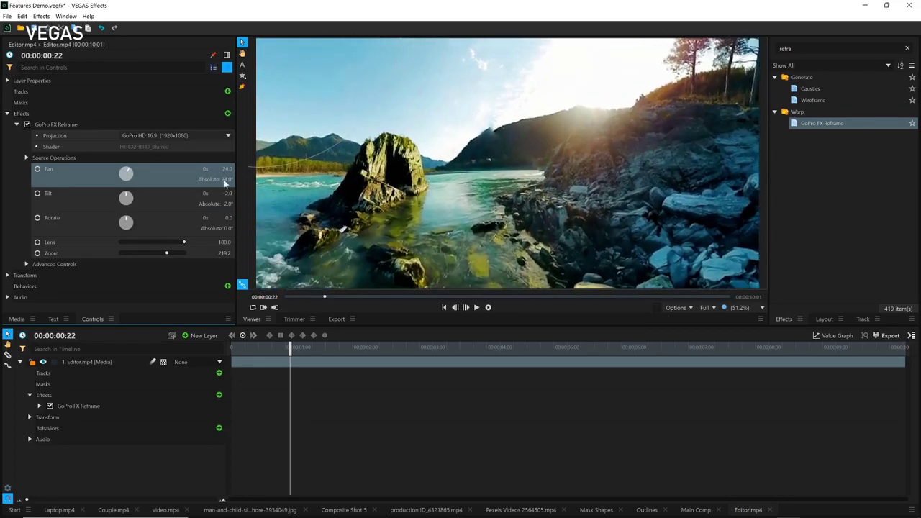
left_click_drag(228, 217, 227, 217)
left_click_drag(180, 245, 156, 255)
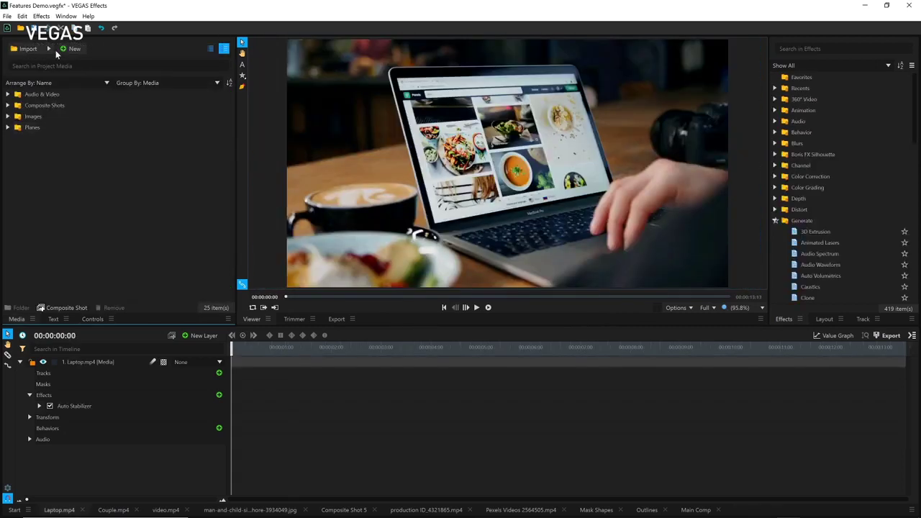
Import Balloons frames image020 through image052 as one image sequence and scrub through it in the Trimmer
left_click(49, 48)
left_click(101, 72)
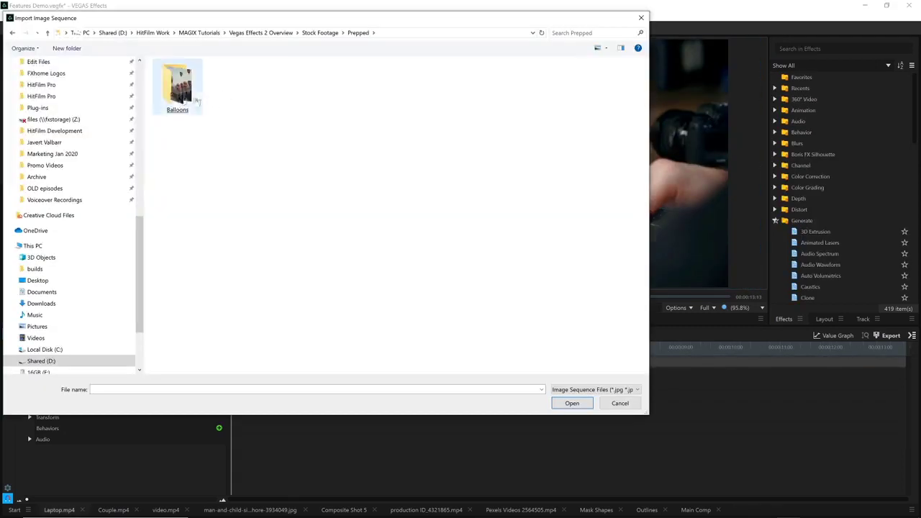
left_click(182, 98)
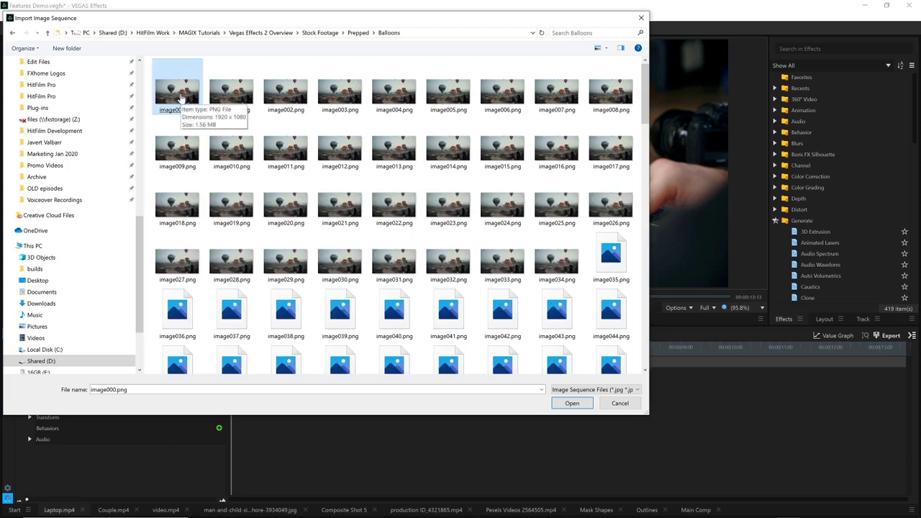
left_click(290, 147)
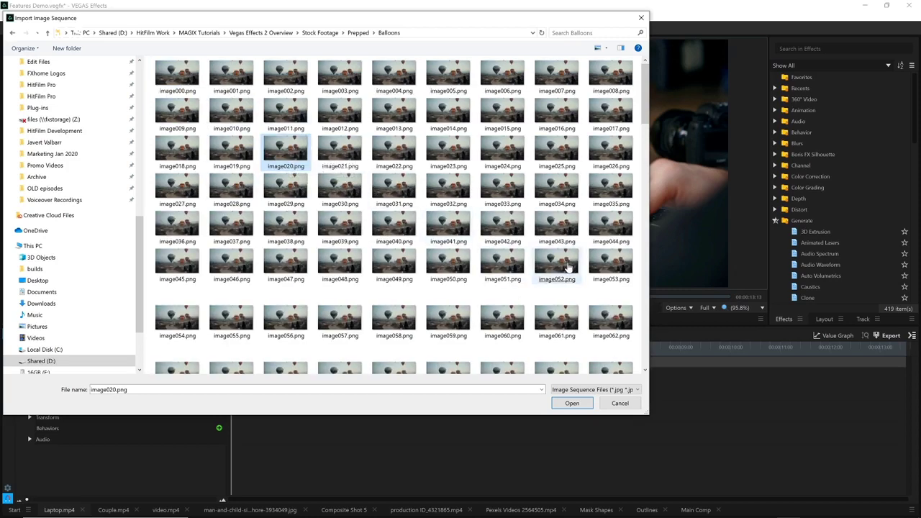
left_click(568, 268, "shift")
key("Return")
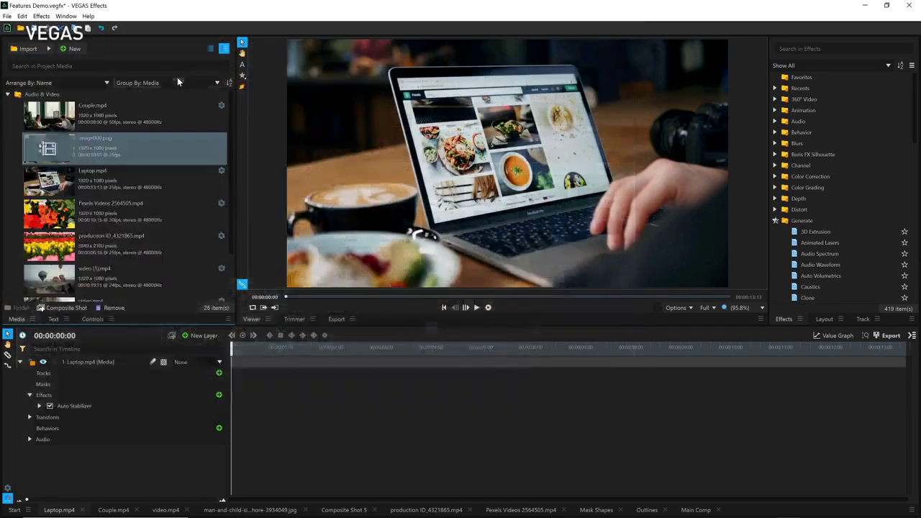
left_click(296, 319)
left_click_drag(297, 296, 415, 300)
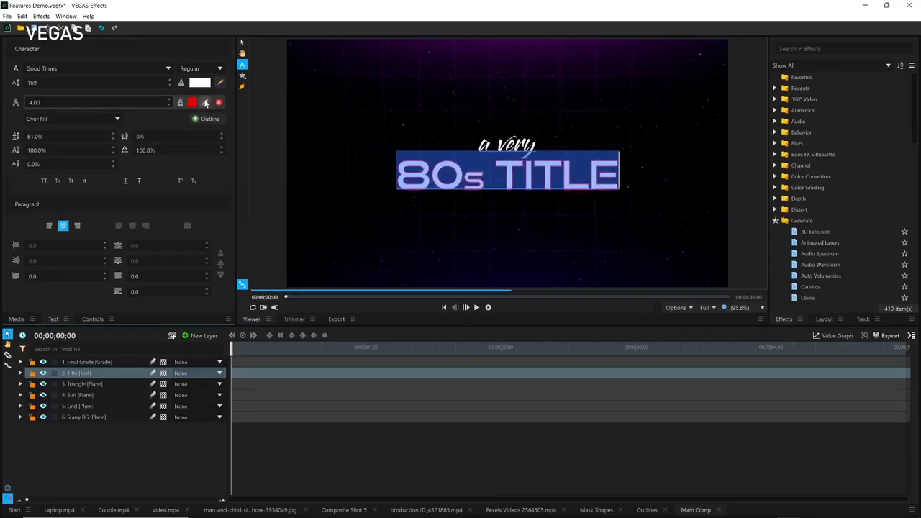
Pick blue as the 80s TITLE outline colour in the Select a Color dialog
left_click(191, 103)
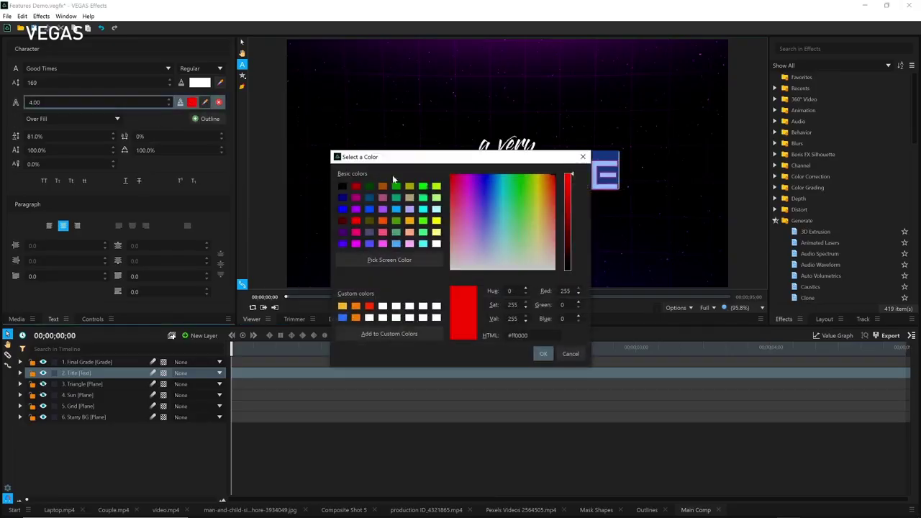
left_click(490, 175)
left_click(486, 171)
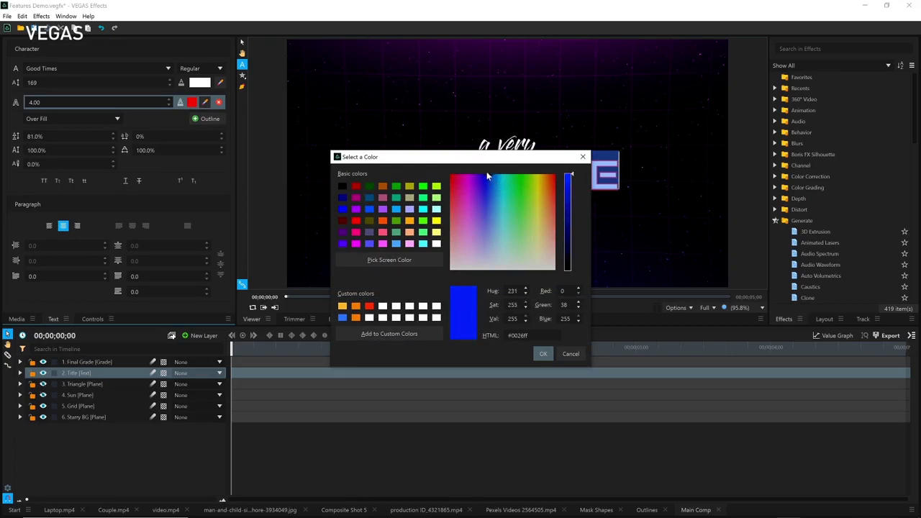
key("Return")
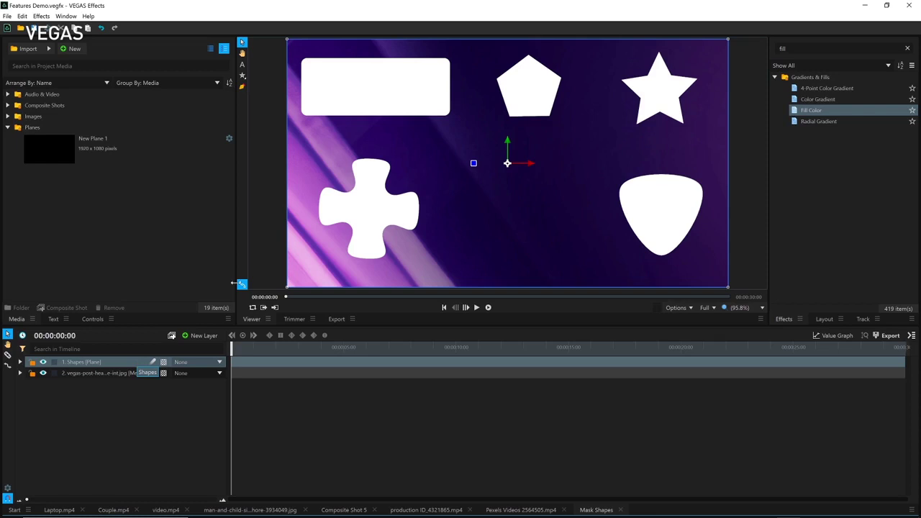
Draw a centred star mask with 8 points, 69% ratio, 160% inner and 0% outer roundness
left_click(244, 76)
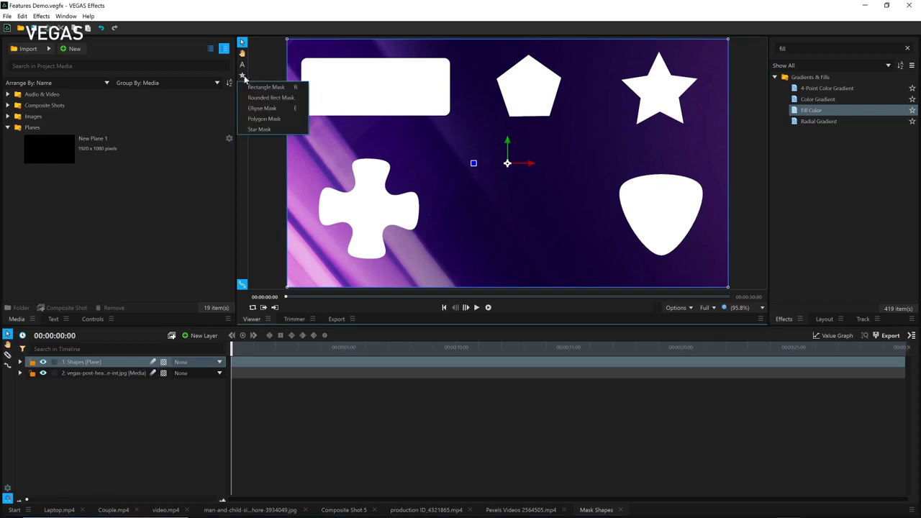
left_click(294, 129)
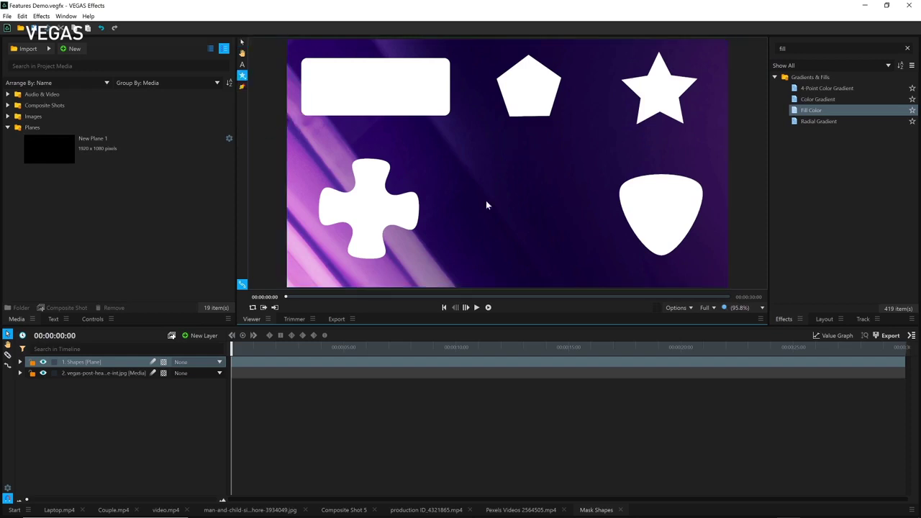
left_click_drag(517, 204, 573, 193)
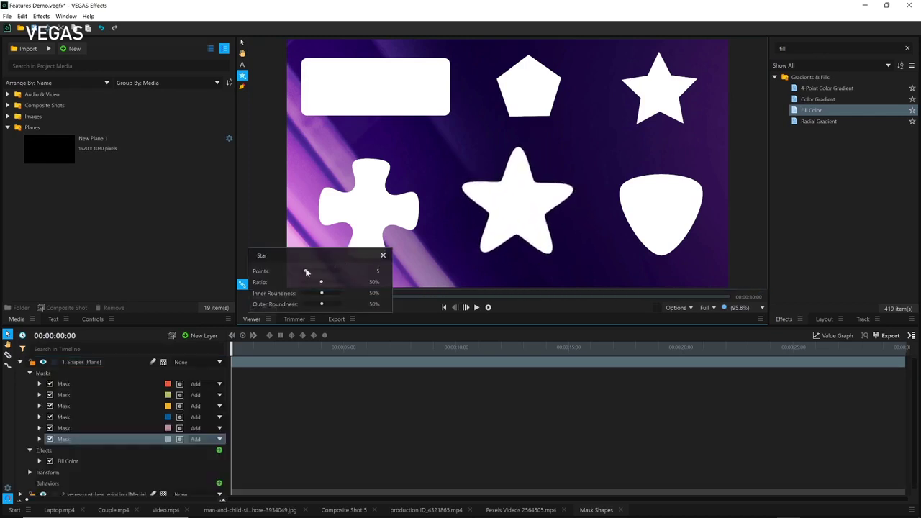
left_click_drag(304, 270, 323, 308)
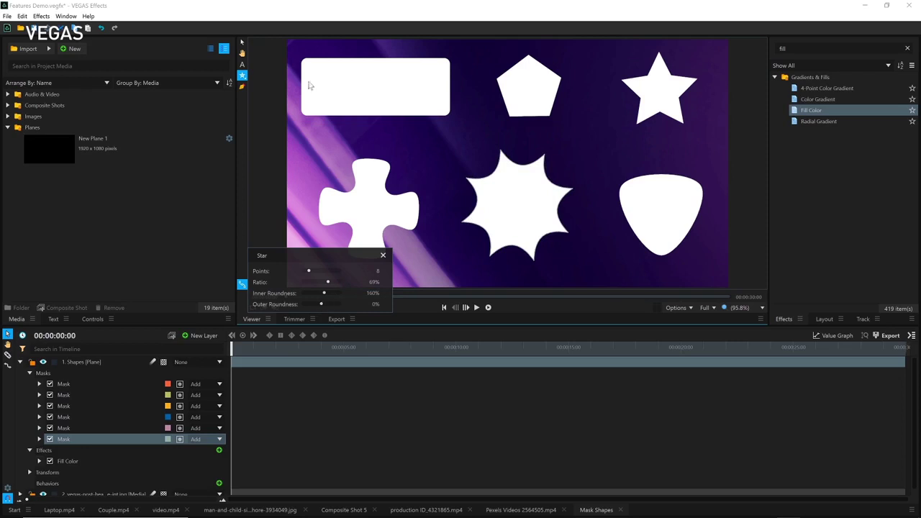
left_click(242, 44)
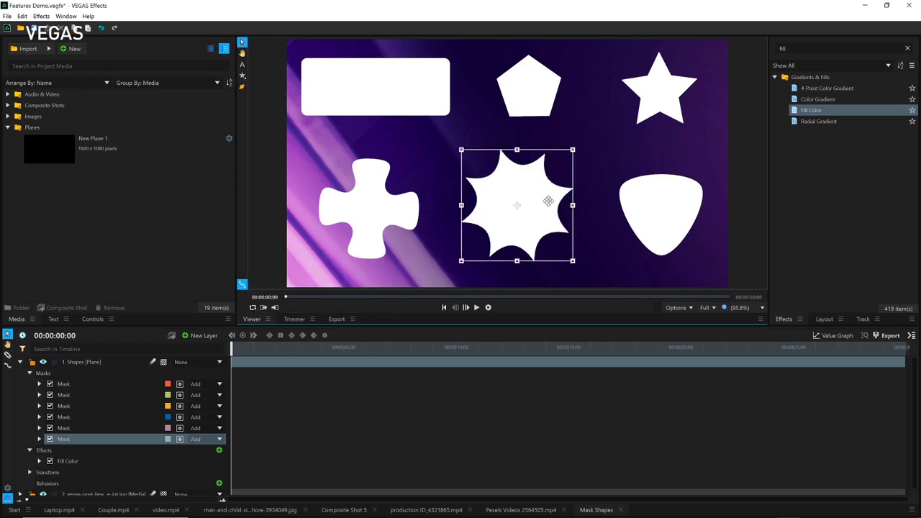